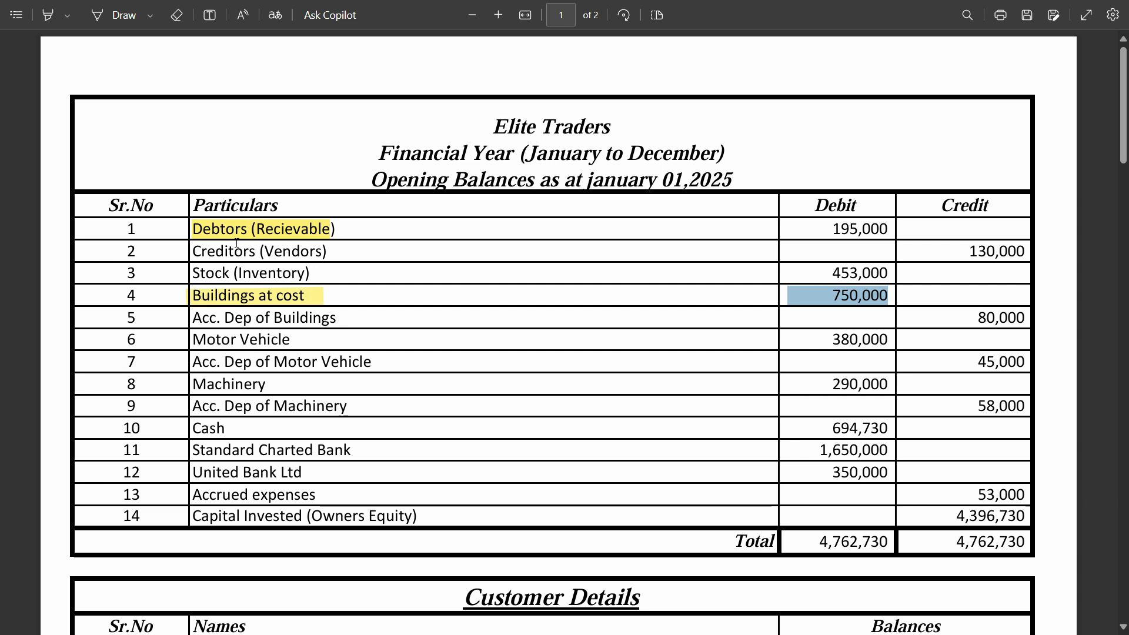
# Review the Elite Traders opening balances table and the customer and vendor details in the PDF.
pyautogui.scroll(-5, 278, 225)
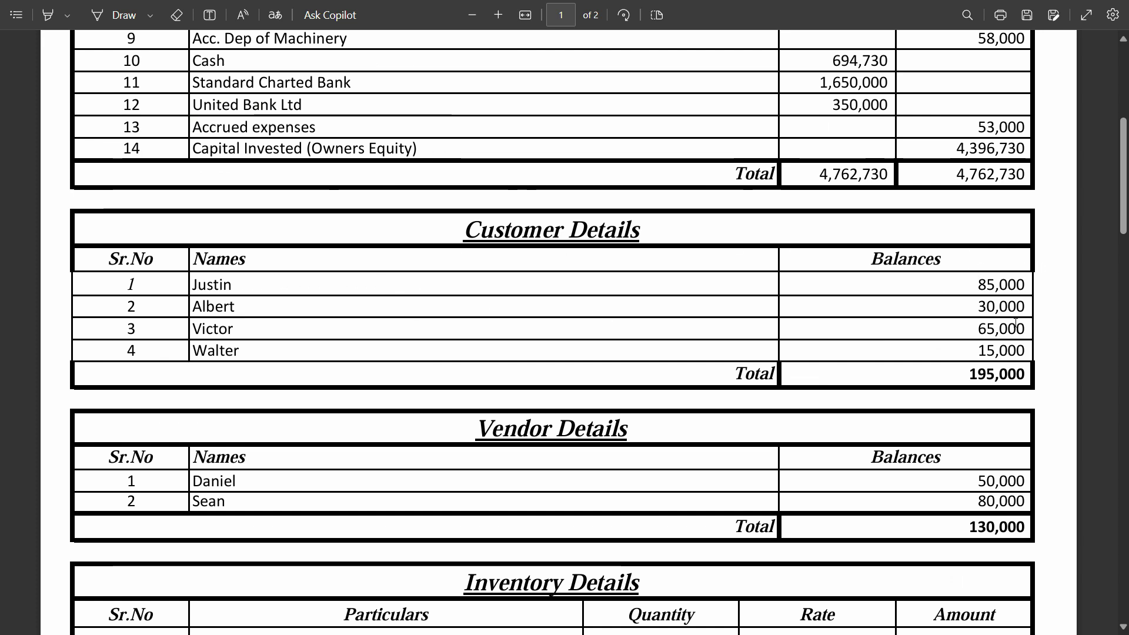
pyautogui.scroll(5, 293, 233)
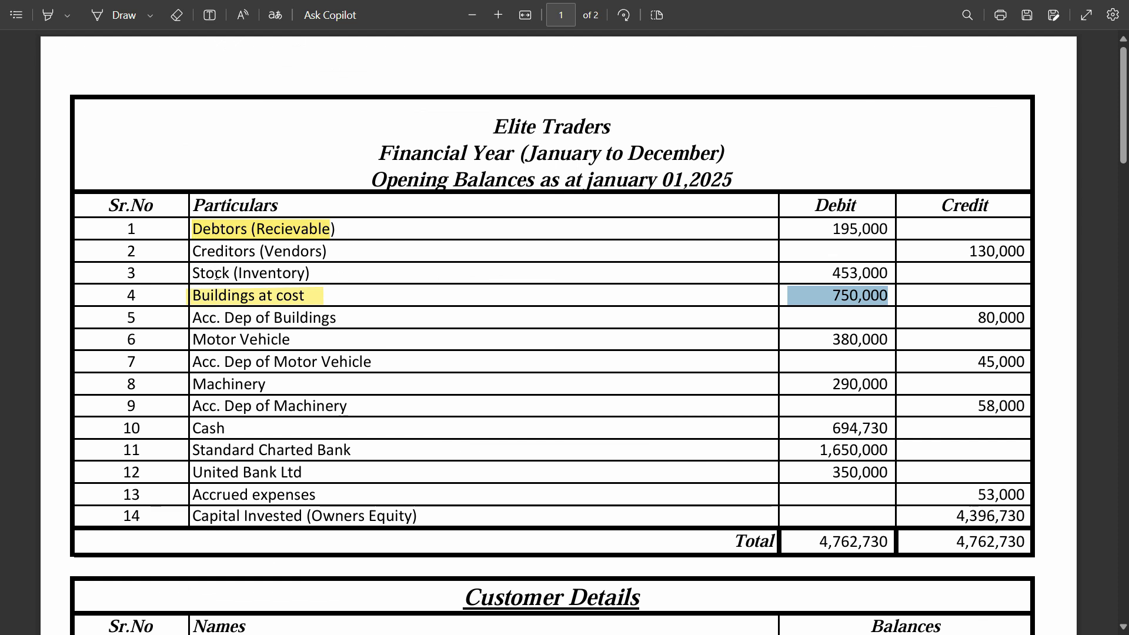
pyautogui.scroll(-1, 217, 275)
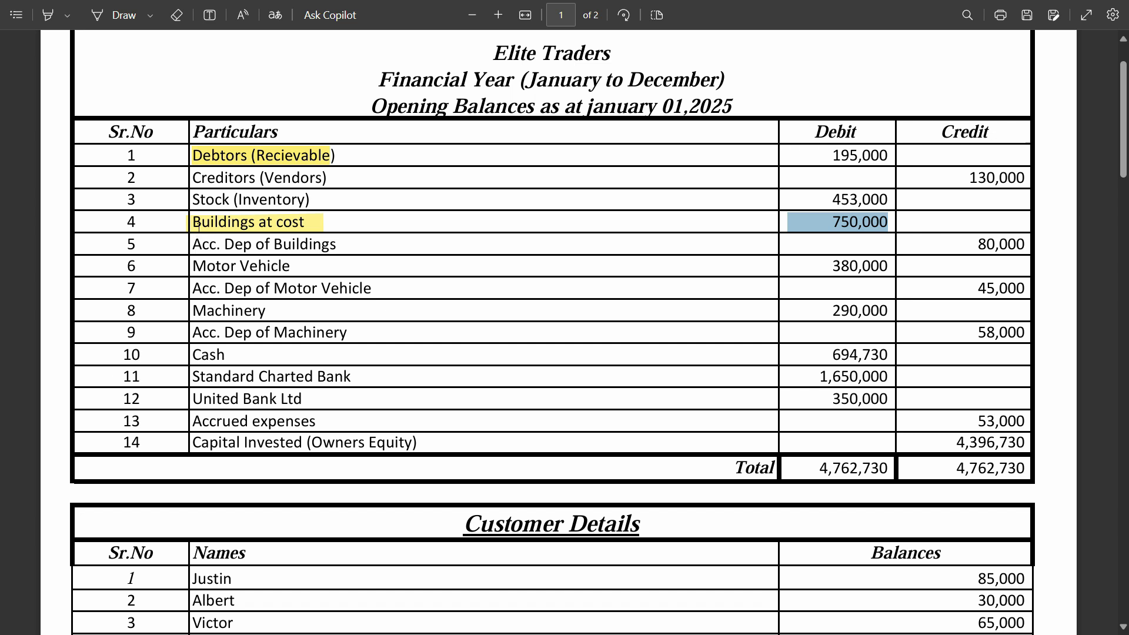
pyautogui.click(207, 254)
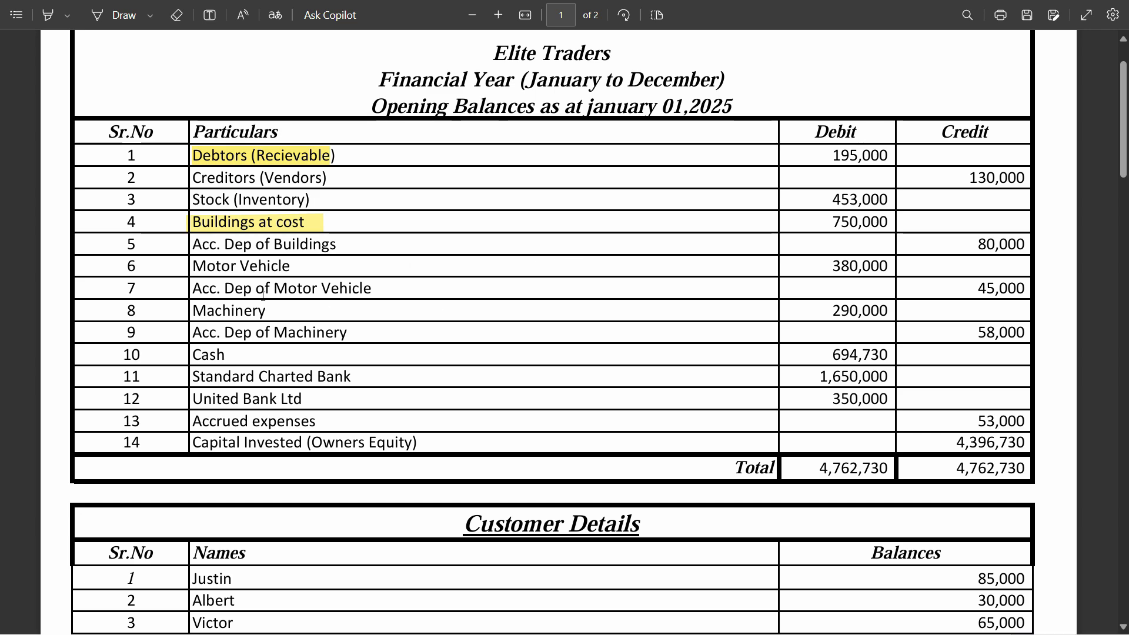
# Open Multi Create for ledgers from the Chart of Accounts.
pyautogui.hotkey('alt', 'Tab')
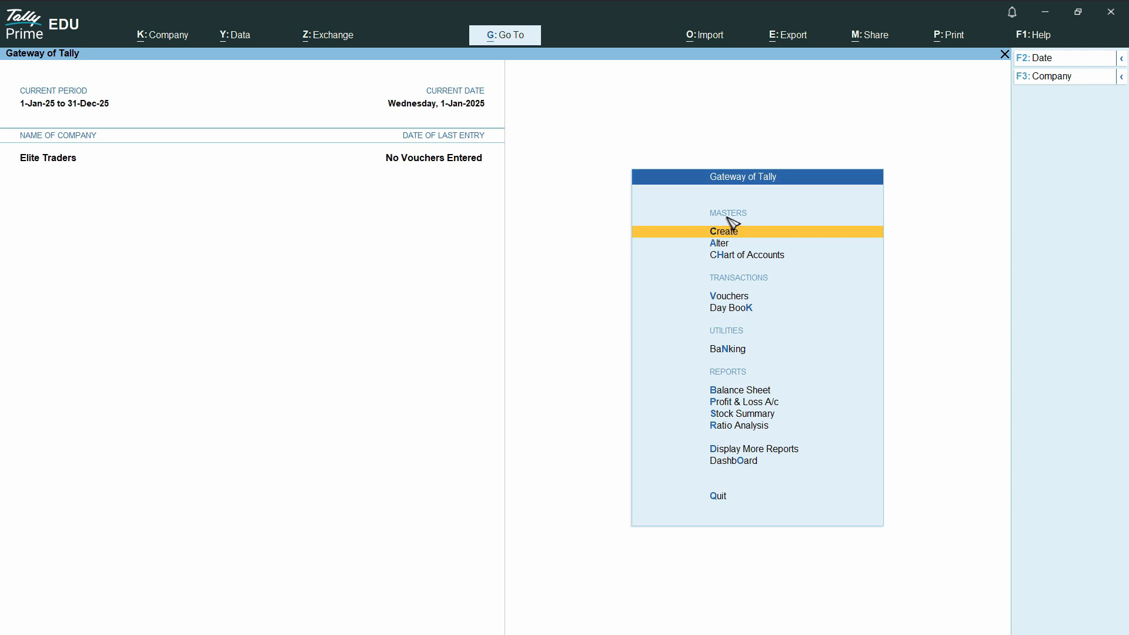
pyautogui.click(754, 262)
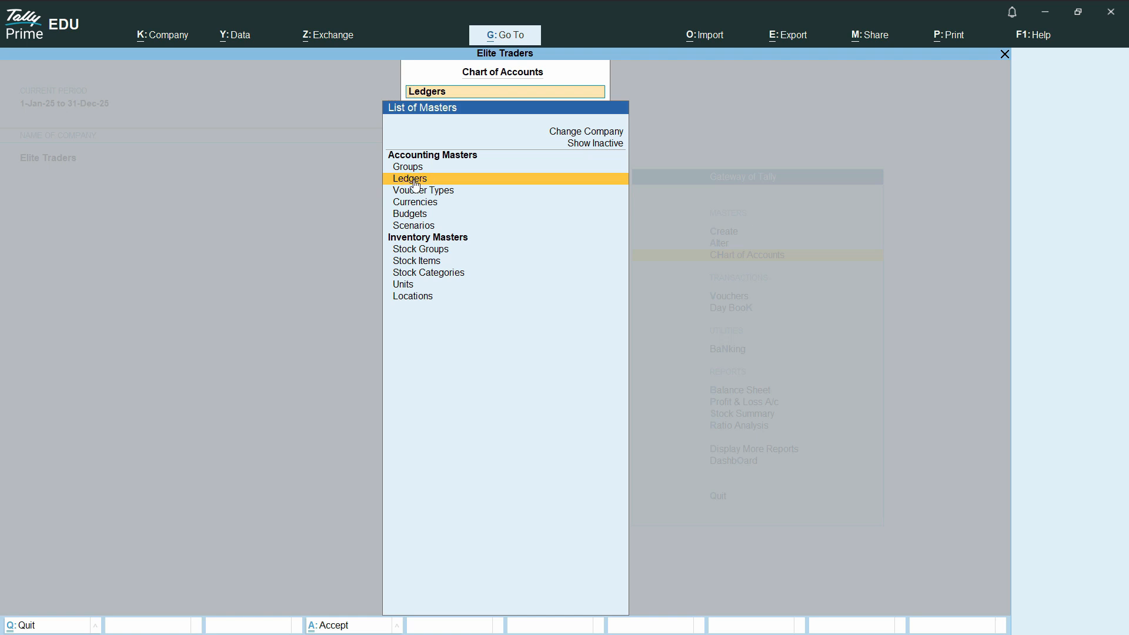
pyautogui.click(415, 184)
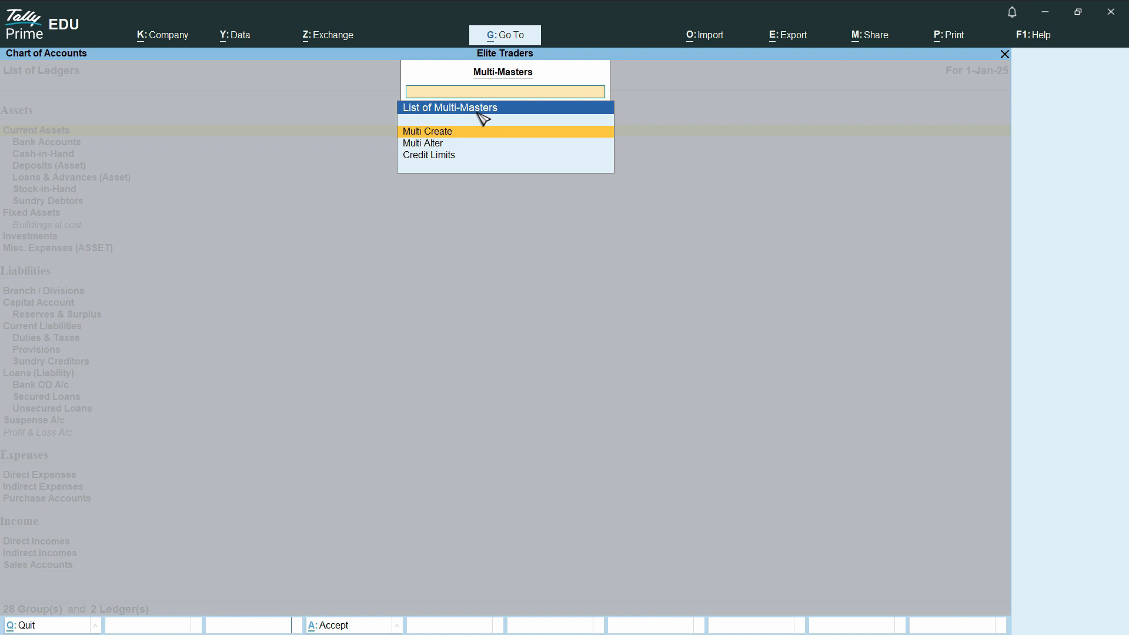
pyautogui.click(452, 137)
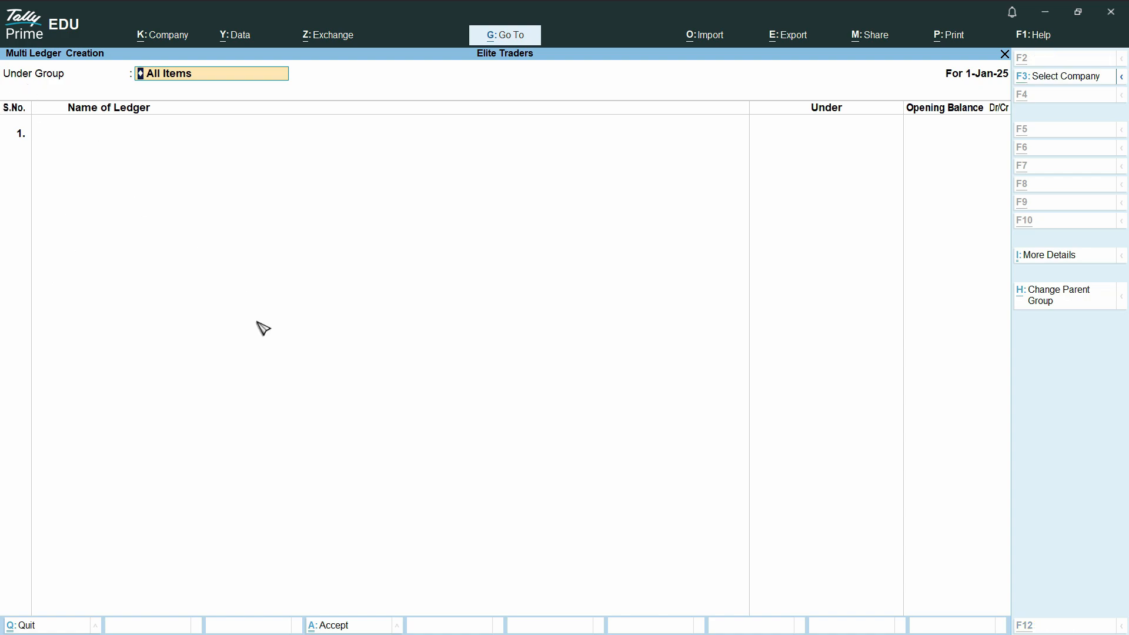
# Accept All Items as the group and name the first ledger Acc. Dep of Buildings, copied from the PDF.
pyautogui.hotkey('alt', 'Tab')
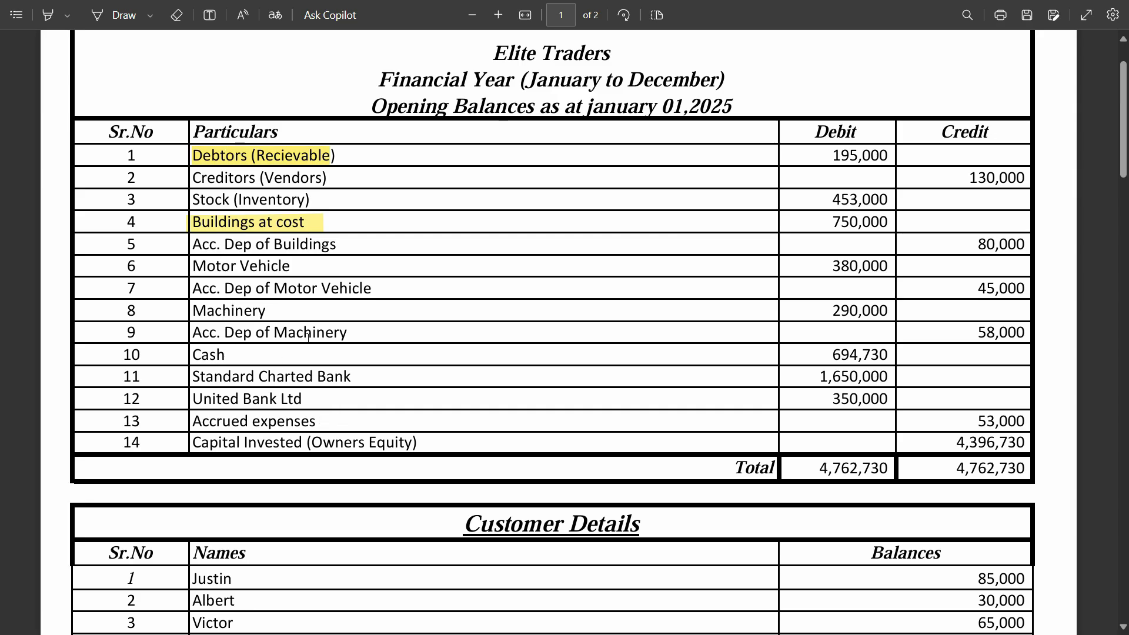
pyautogui.hotkey('alt', 'Tab')
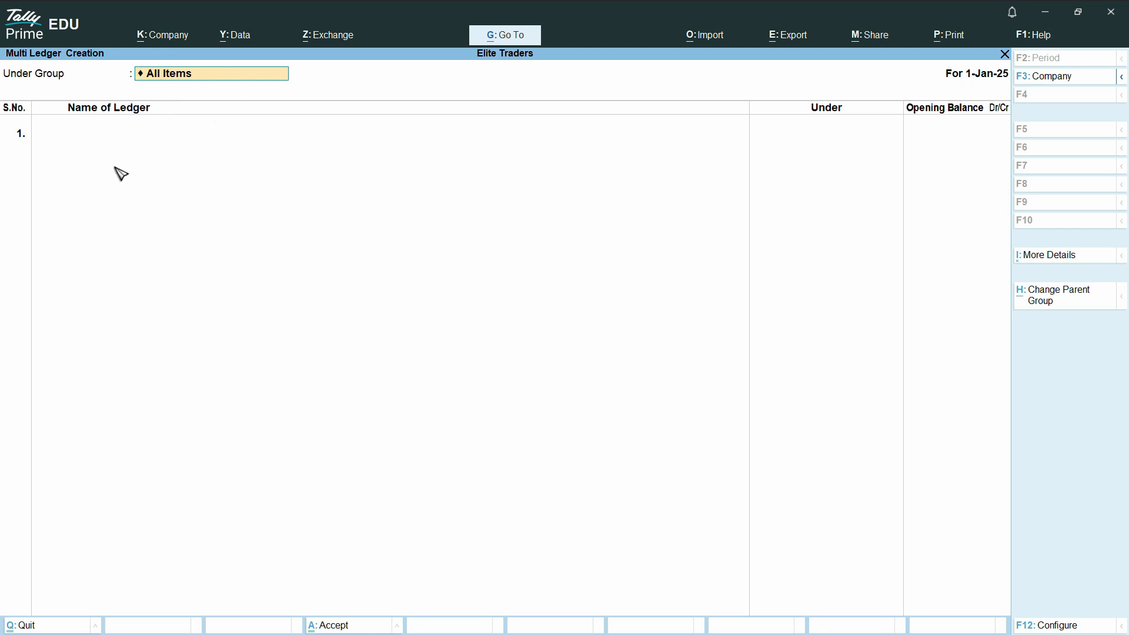
pyautogui.press('Return')
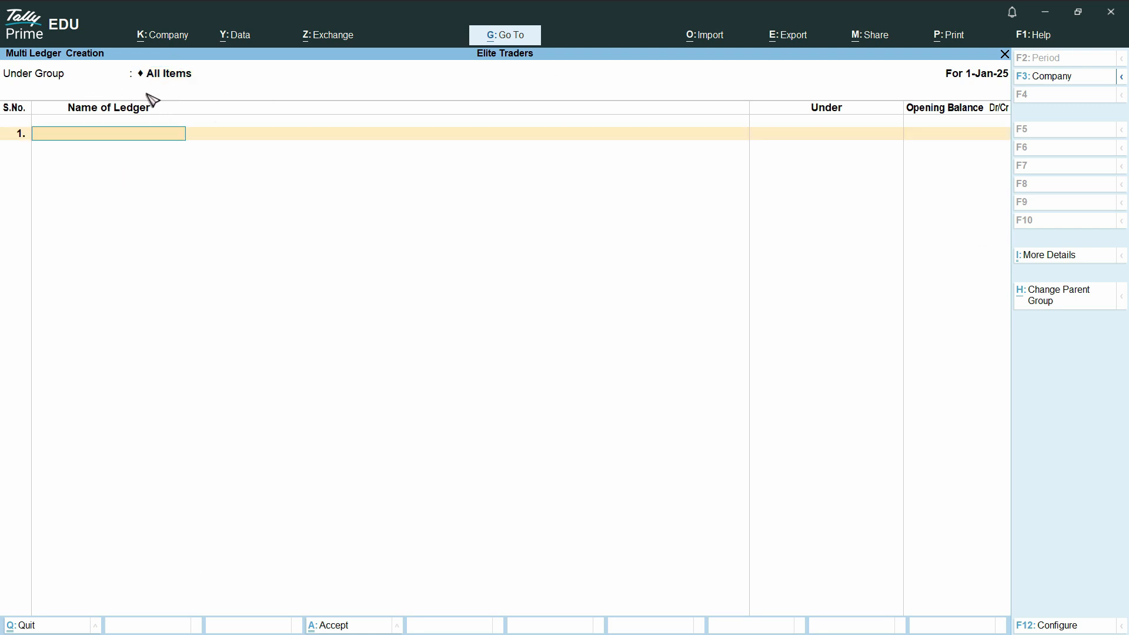
pyautogui.hotkey('alt', 'Tab')
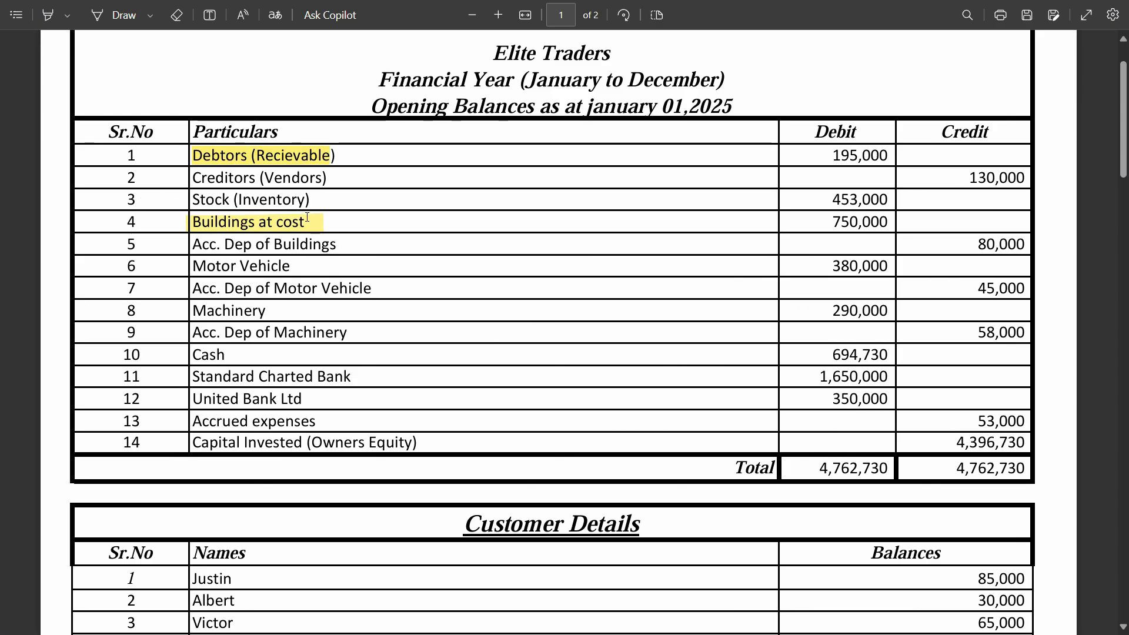
pyautogui.moveTo(338, 244); pyautogui.dragTo(194, 247)
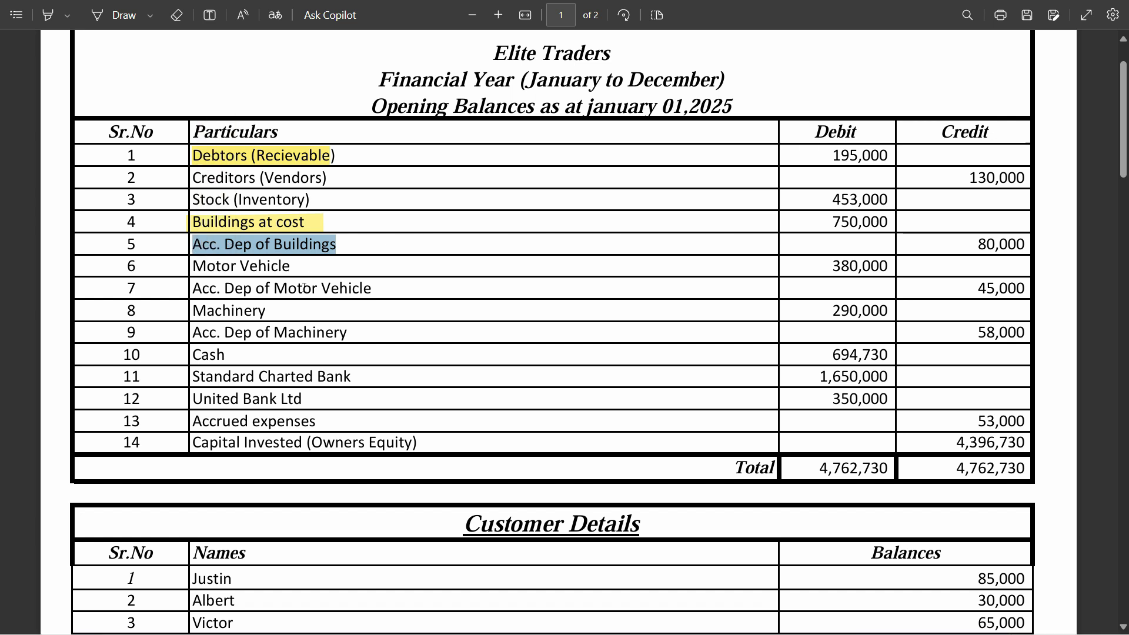
pyautogui.hotkey('alt', 'Tab')
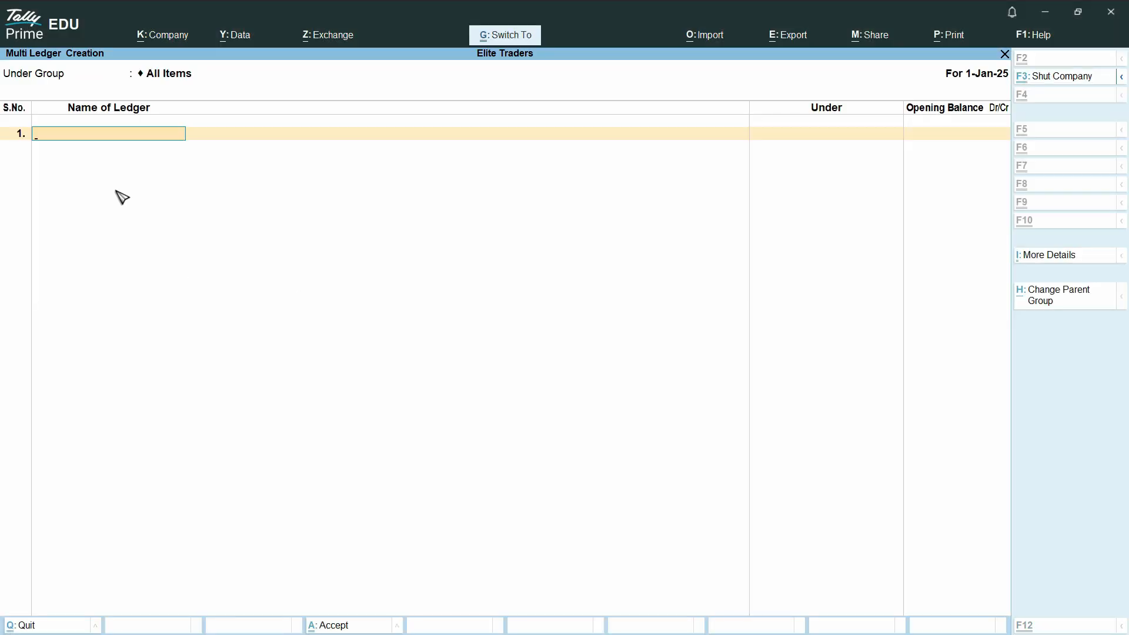
pyautogui.hotkey('ctrl', 'alt', 'v')
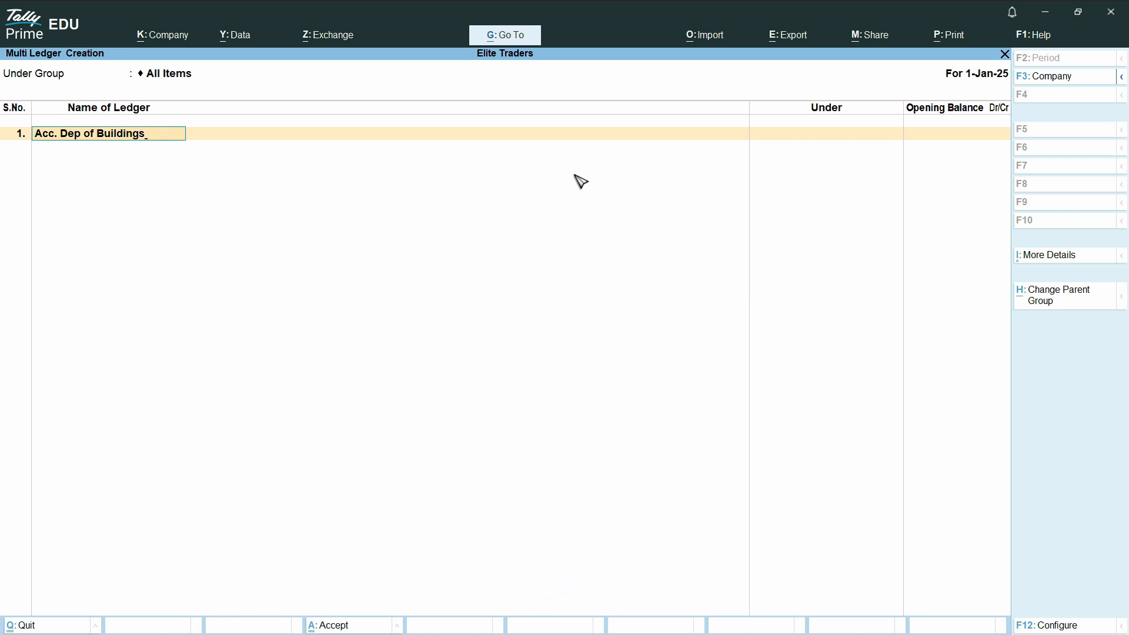
pyautogui.press('Return')
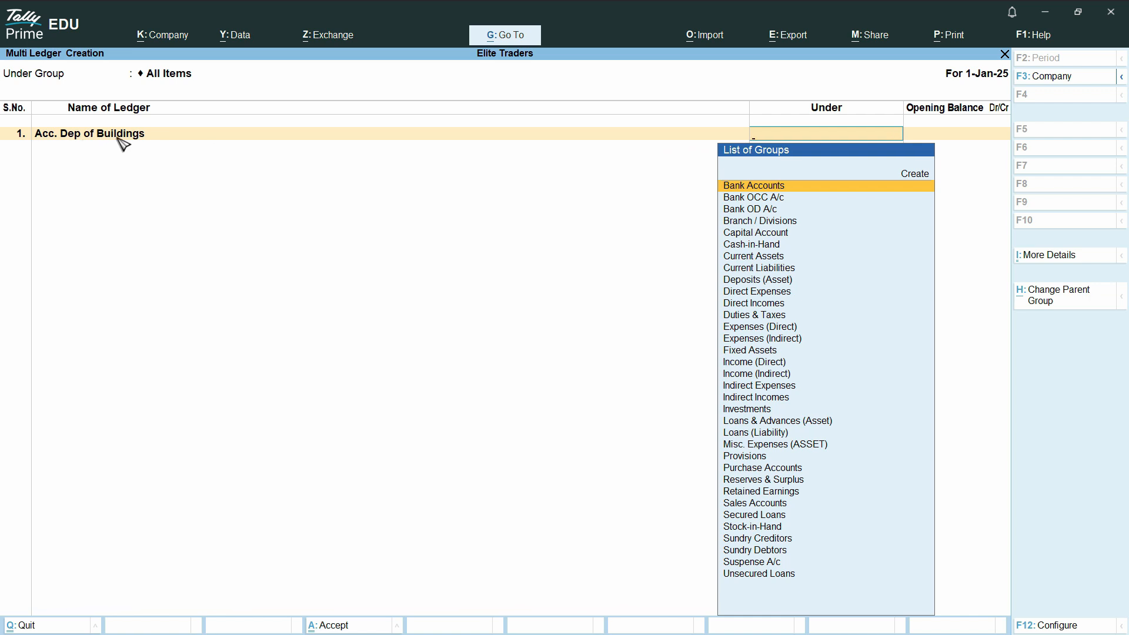
# Read the Word note on accumulated depreciation, then close it.
pyautogui.hotkey('alt', 'Tab')
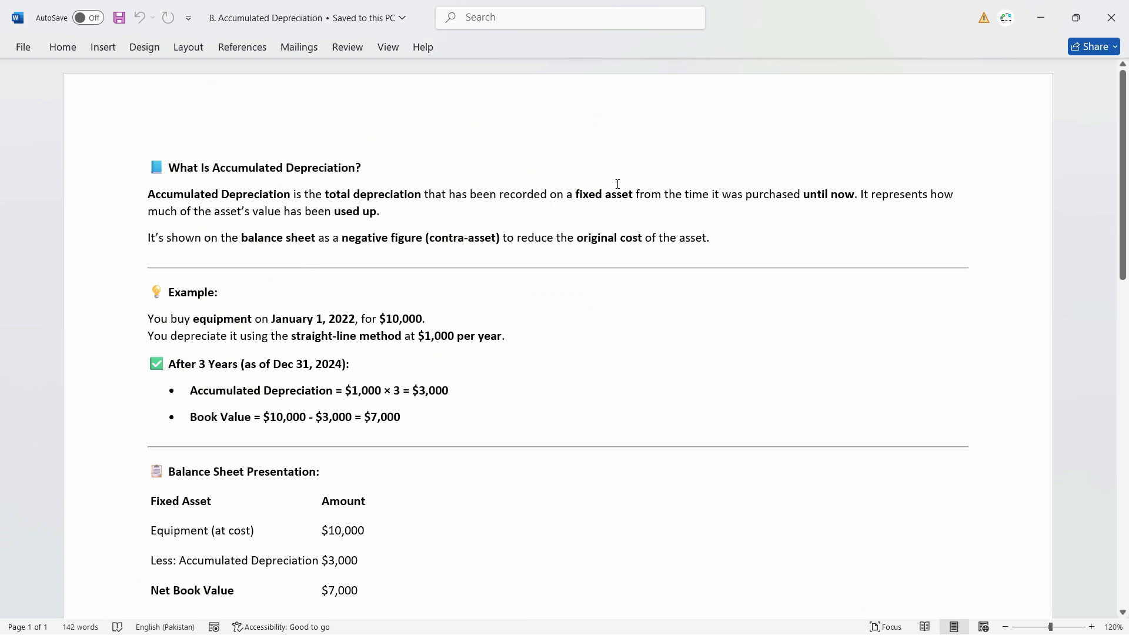
pyautogui.scroll(-3, 596, 273)
pyautogui.scroll(3, 608, 291)
pyautogui.scroll(-5, 901, 226)
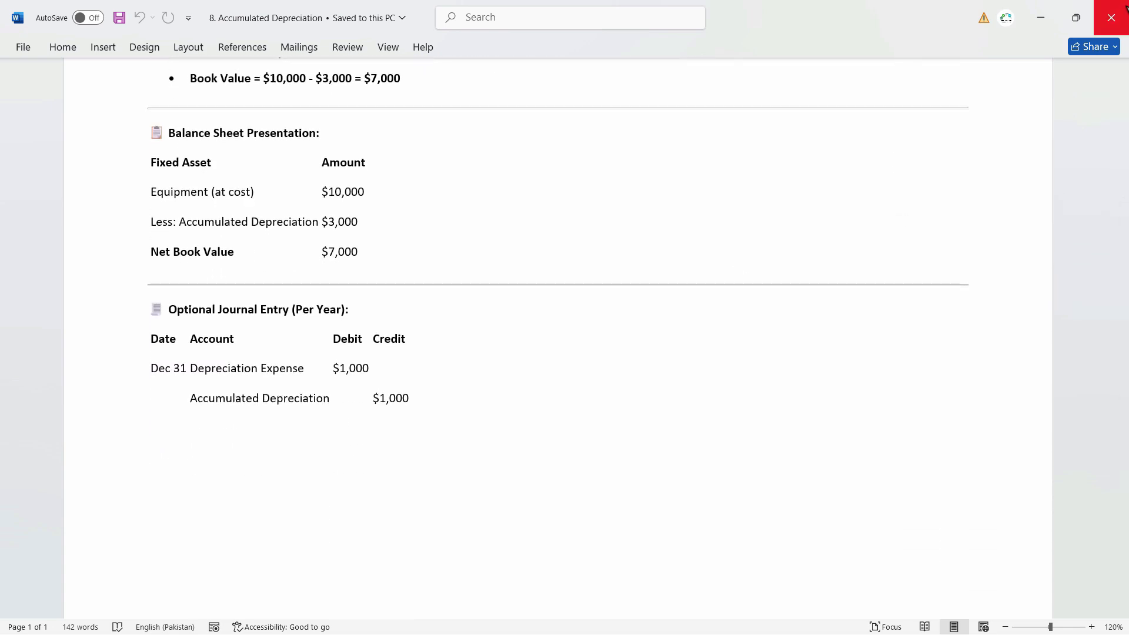
pyautogui.click(1110, 18)
pyautogui.click(1104, 11)
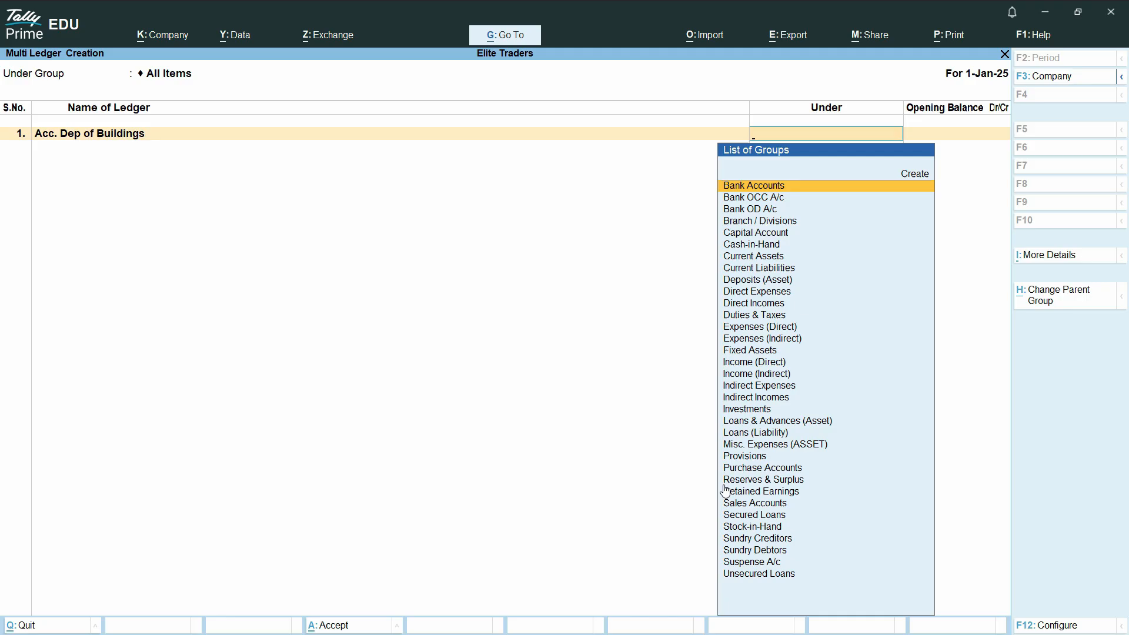
# Place Acc. Dep of Buildings under Fixed Assets with an opening balance of 80,000 Cr.
pyautogui.write('F')
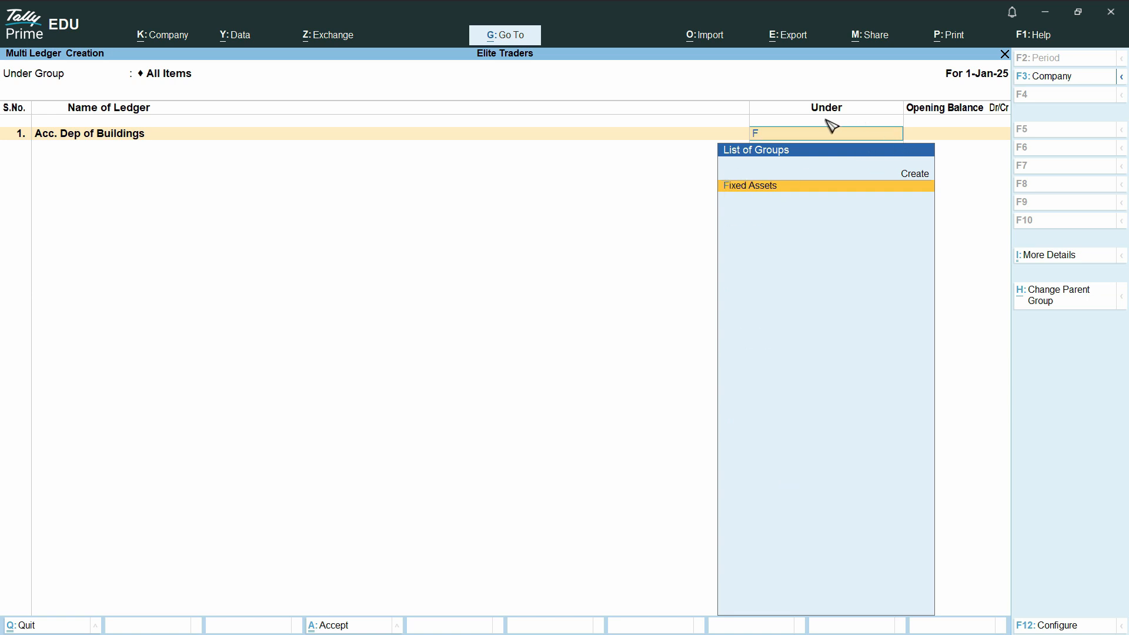
pyautogui.click(792, 189)
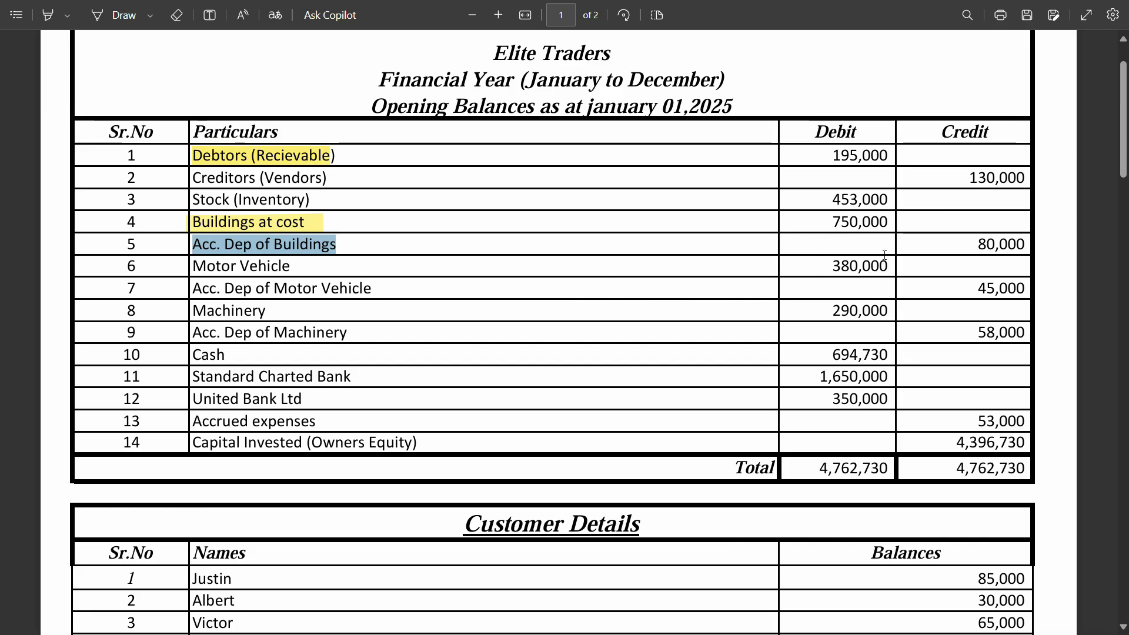
pyautogui.moveTo(975, 245); pyautogui.dragTo(1029, 256)
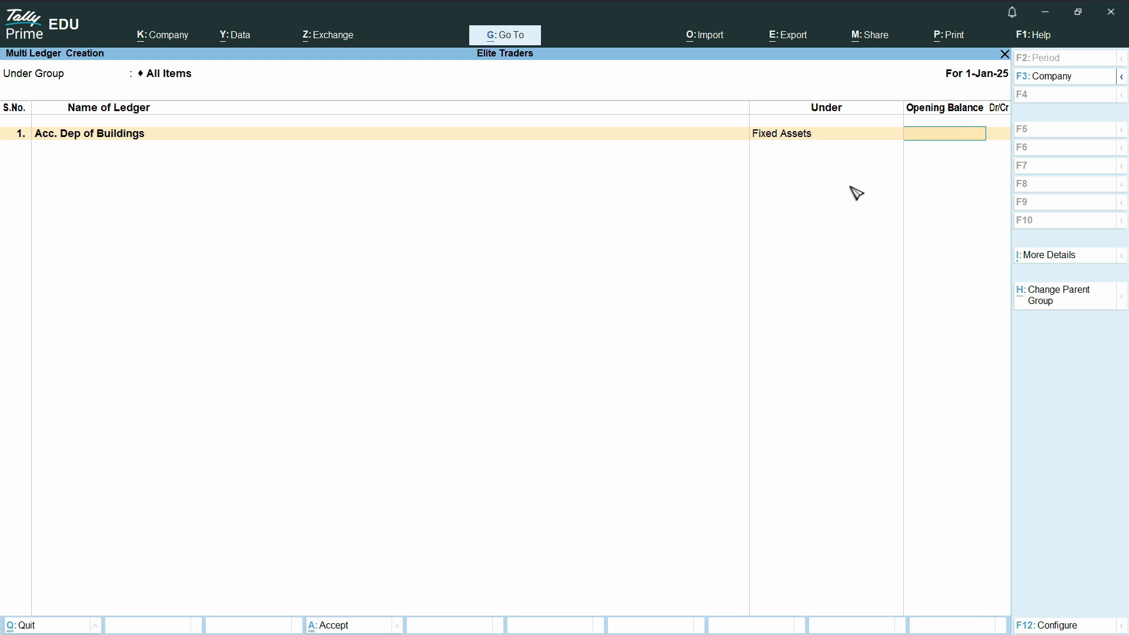
pyautogui.write('80,000')
pyautogui.press('Return')
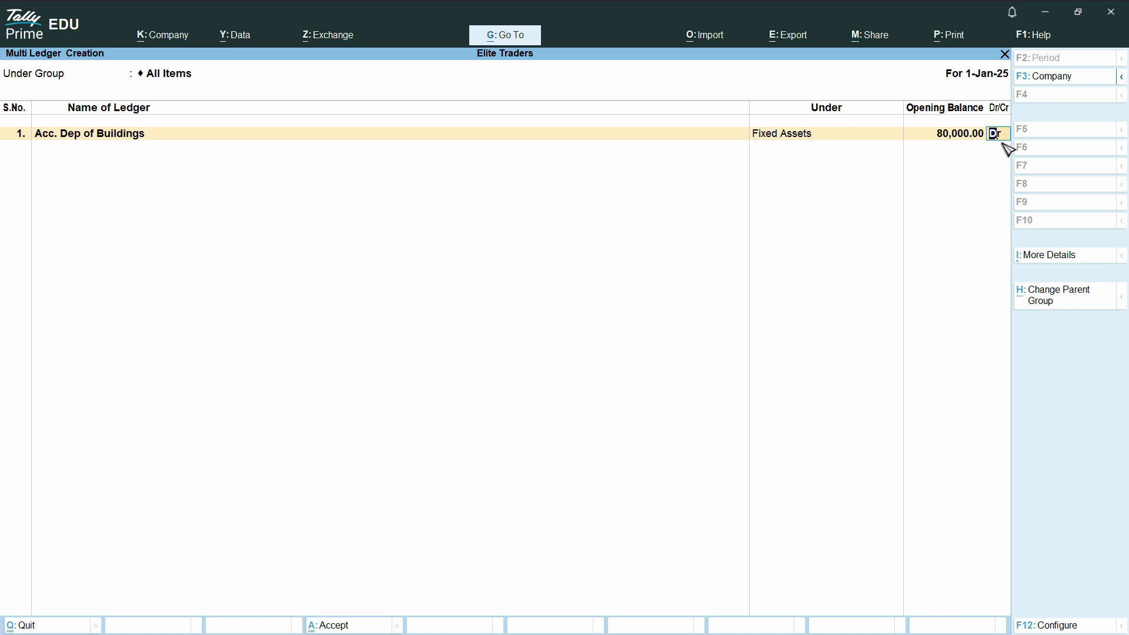
pyautogui.press('Return')
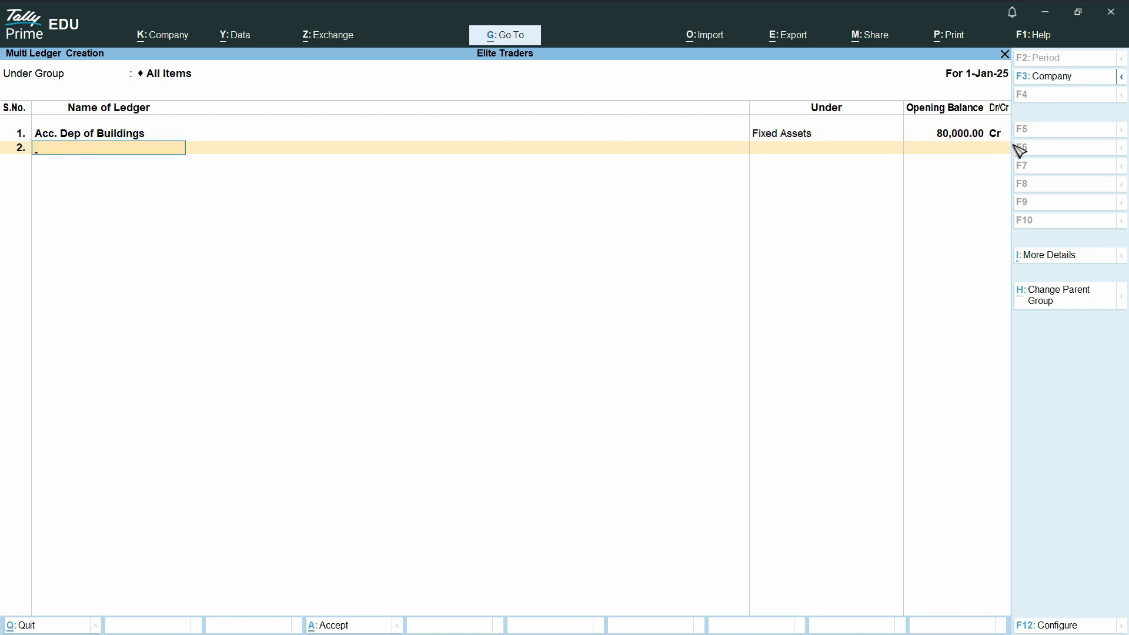
# Copy Motor Vehicle from the PDF and enter it as the second ledger name.
pyautogui.press('ctrl')
pyautogui.hotkey('alt', 'Tab')
pyautogui.moveTo(301, 267); pyautogui.dragTo(199, 272)
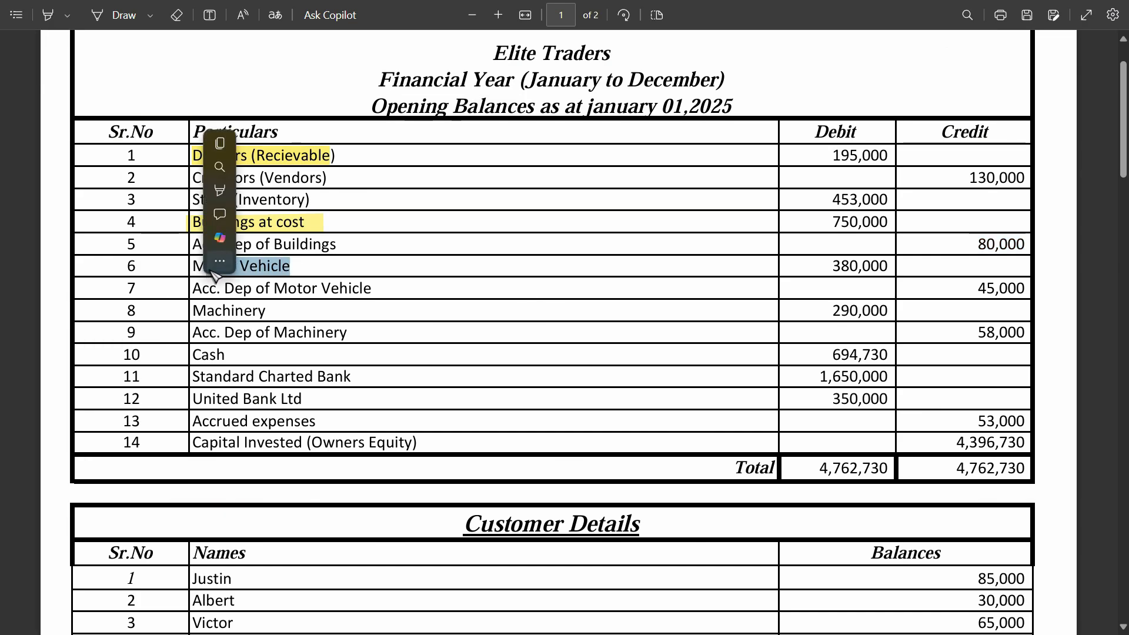
pyautogui.rightClick(215, 272)
pyautogui.tripleClick(217, 266)
pyautogui.hotkey('ctrl', 'c')
pyautogui.hotkey('alt', 'Tab')
pyautogui.hotkey('ctrl', 'v')
pyautogui.press('Return')
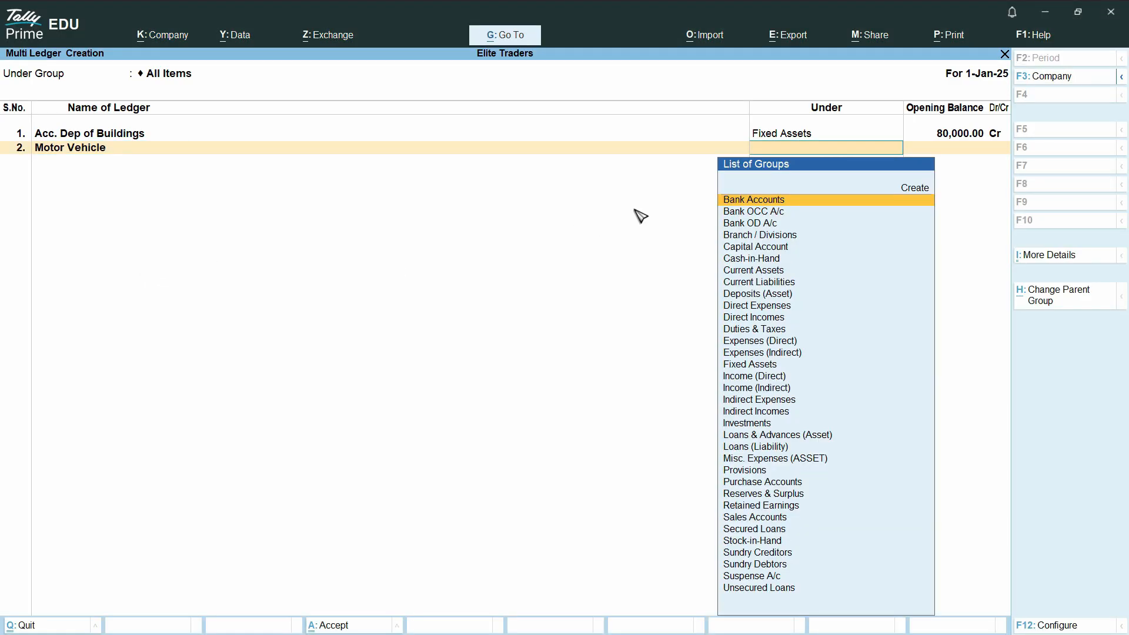
# Place Motor Vehicle under Fixed Assets with an opening balance of 380,000 Dr copied from the PDF.
pyautogui.click(632, 266)
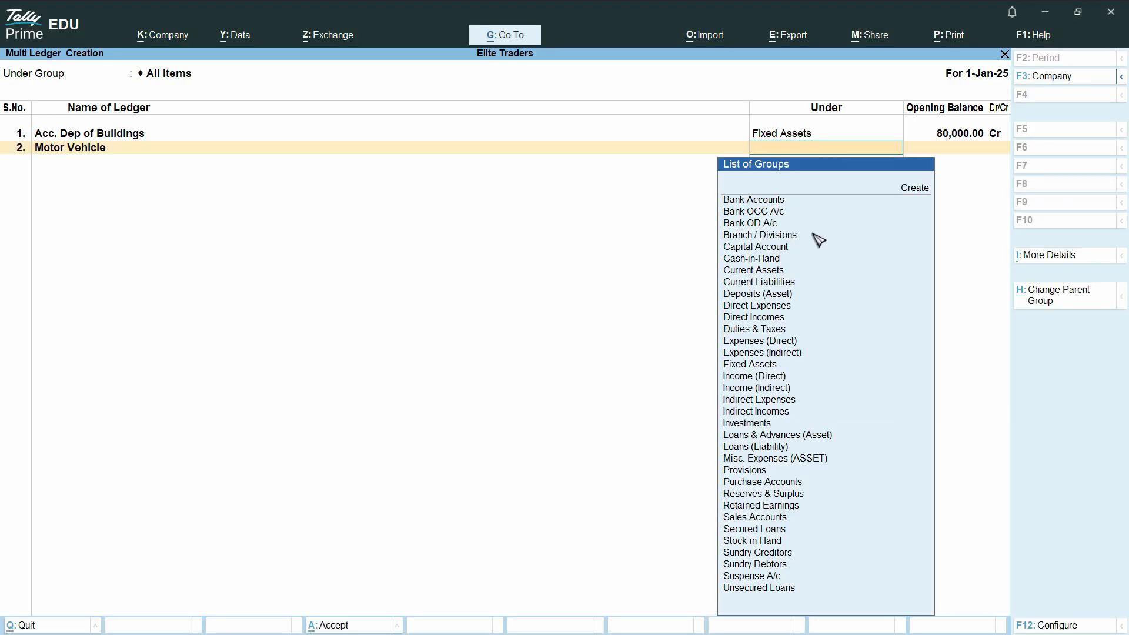
pyautogui.write('F')
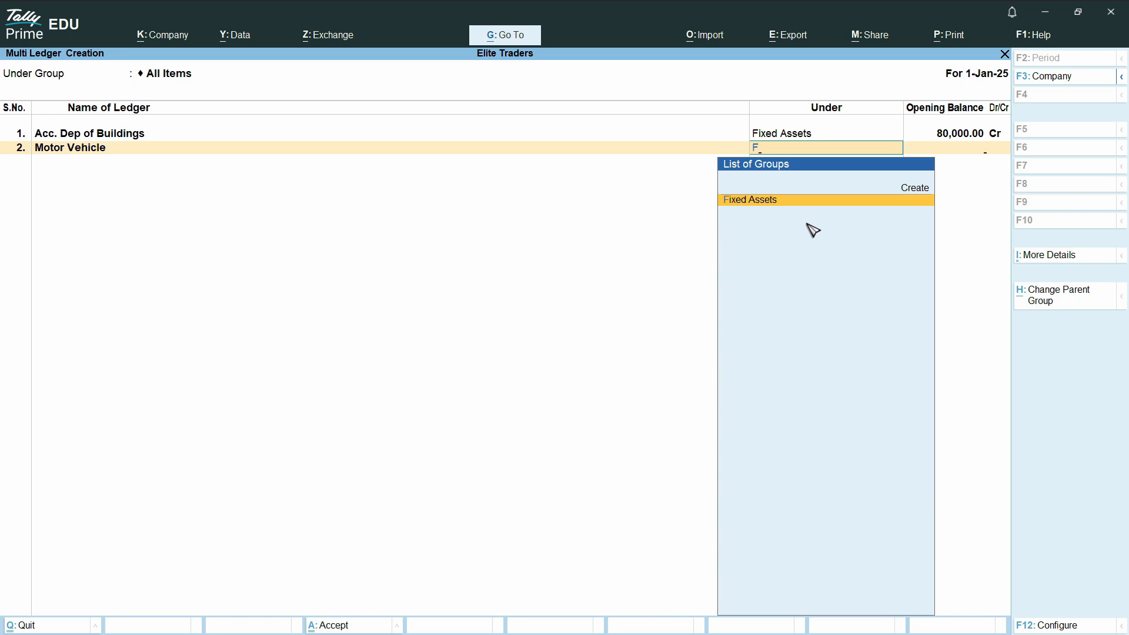
pyautogui.press('Return')
pyautogui.hotkey('alt', 'Tab')
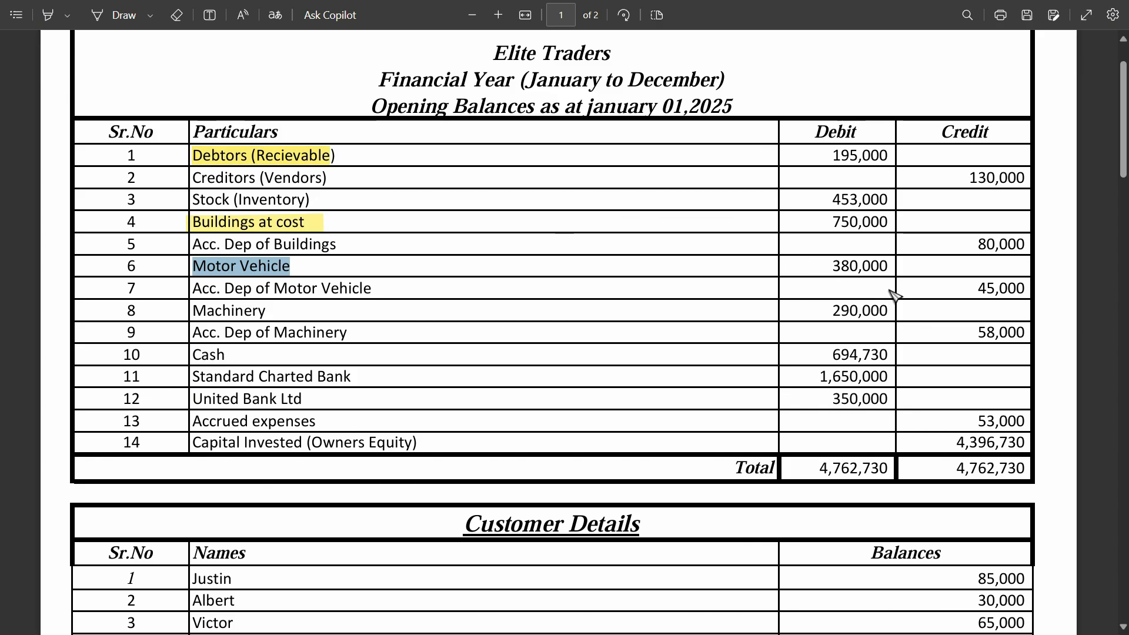
pyautogui.moveTo(889, 267); pyautogui.dragTo(832, 266)
pyautogui.hotkey('alt', 'Tab')
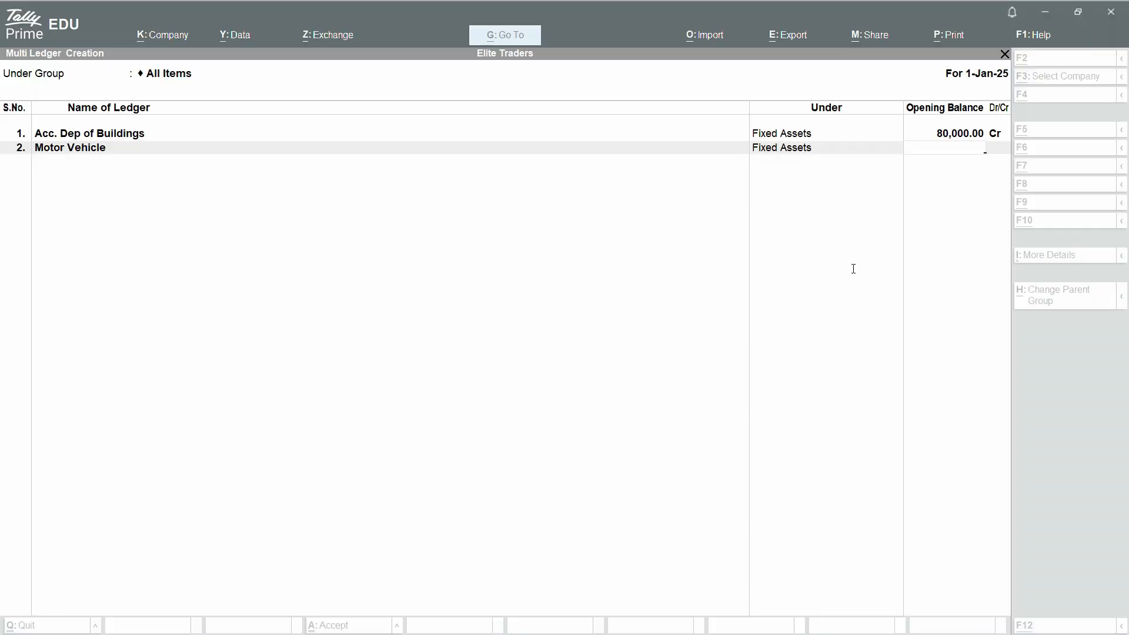
pyautogui.hotkey('ctrl', 'alt', 'v')
pyautogui.press('Return')
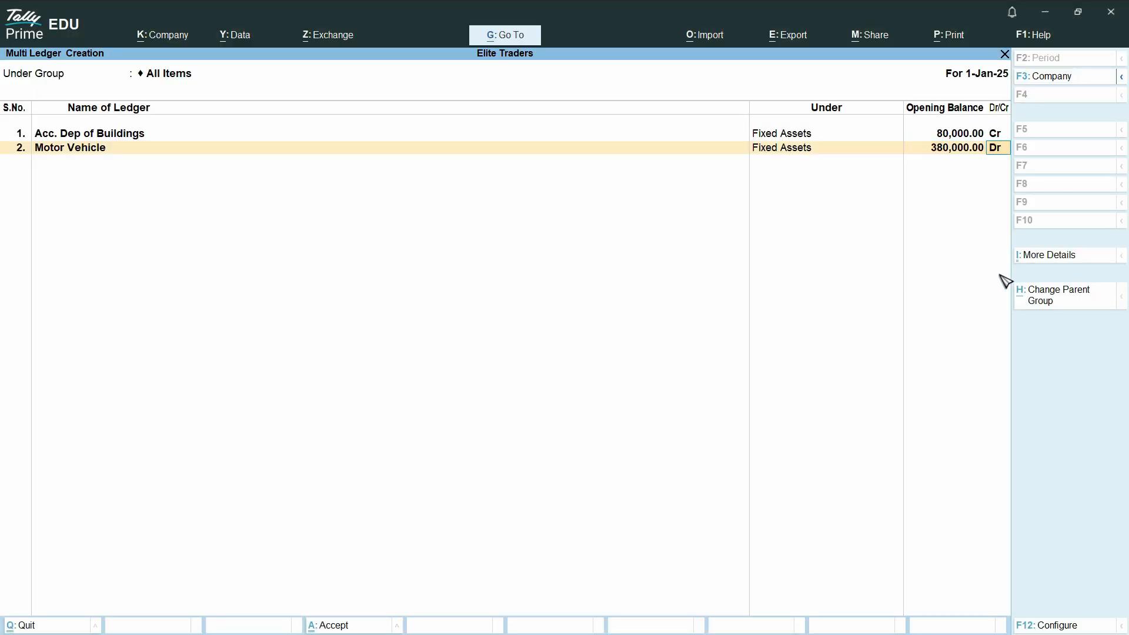
pyautogui.press('Return')
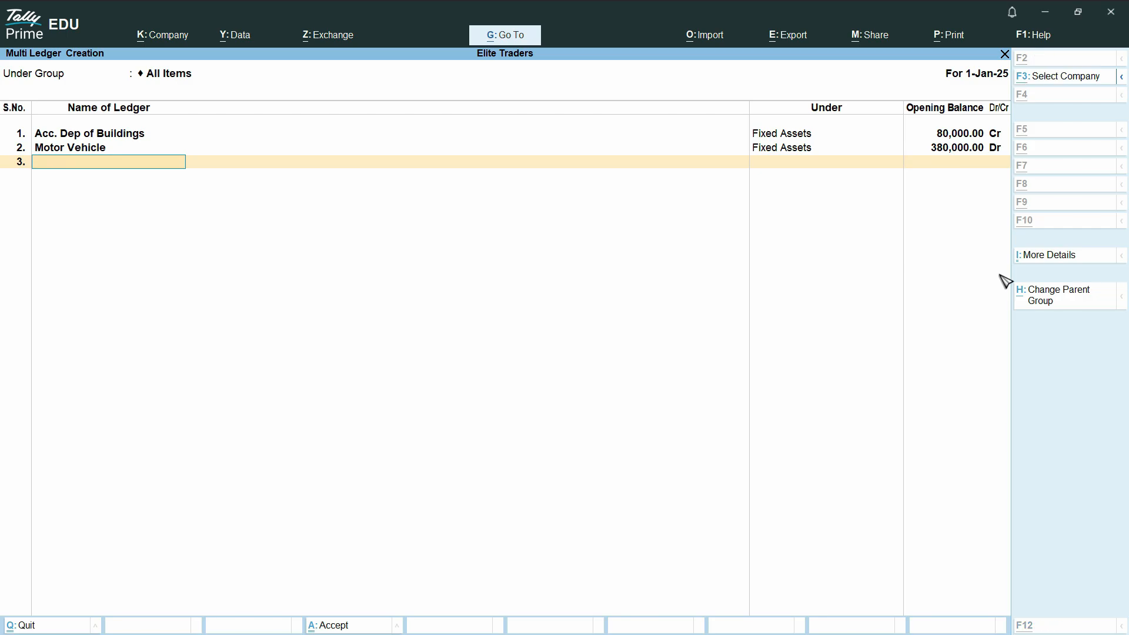
# Add a third ledger Acc. Dep of Motor Vehicle, copied from the PDF, under Fixed Assets.
pyautogui.hotkey('alt', 'Tab')
pyautogui.moveTo(671, 287); pyautogui.dragTo(193, 293)
pyautogui.hotkey('ctrl', 'c')
pyautogui.hotkey('alt', 'Tab')
pyautogui.hotkey('ctrl', 'alt', 'v')
pyautogui.press('Return')
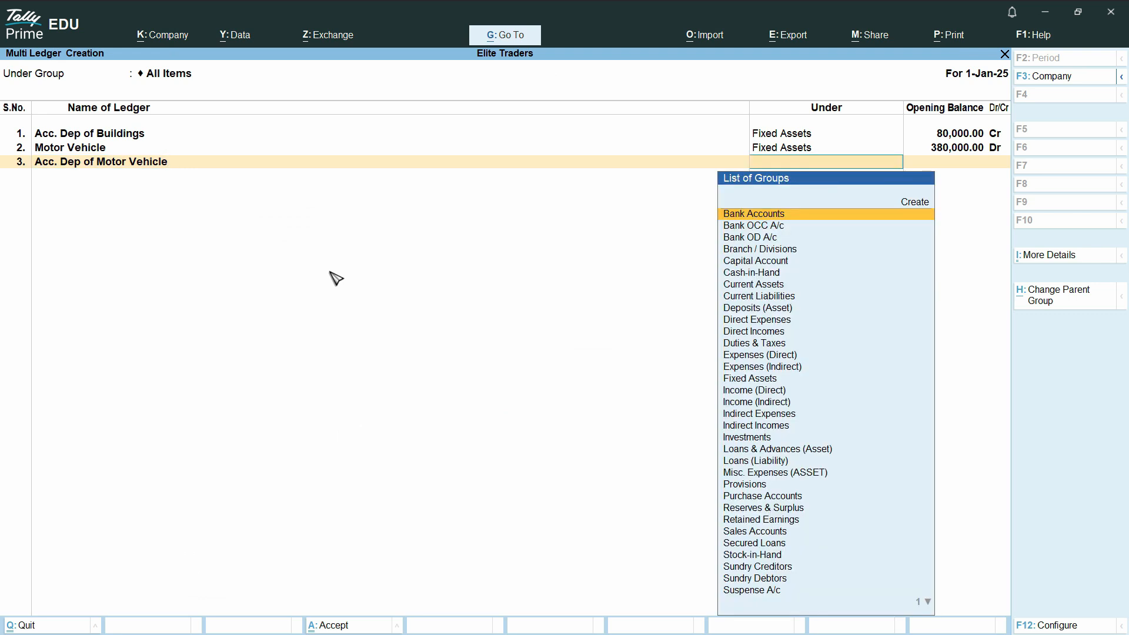
pyautogui.write('F')
pyautogui.press('Return')
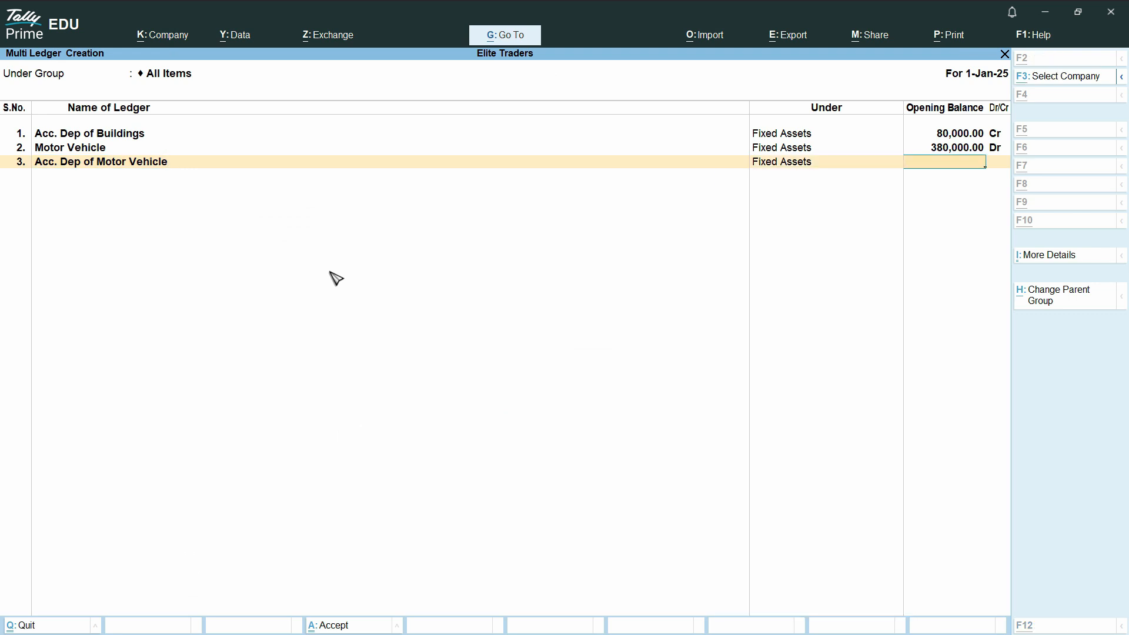
# Give Acc. Dep of Motor Vehicle an opening balance of 45,000 Cr, copied from the PDF.
pyautogui.hotkey('alt', 'Tab')
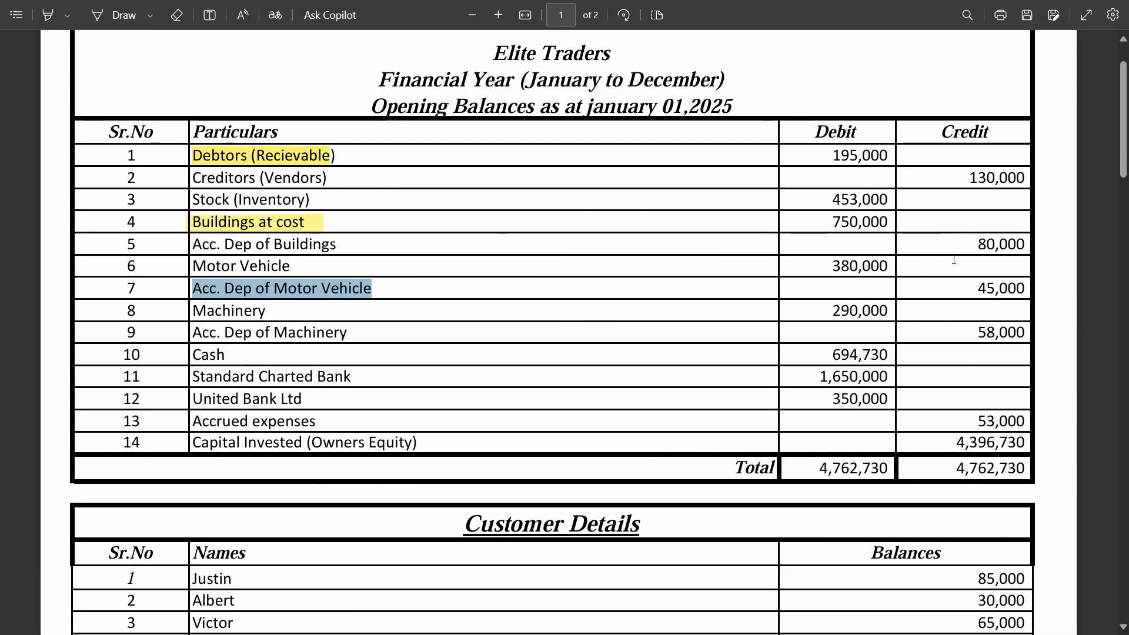
pyautogui.moveTo(977, 289); pyautogui.dragTo(980, 289)
pyautogui.click(1021, 288)
pyautogui.tripleClick(1021, 287)
pyautogui.tripleClick(1020, 289)
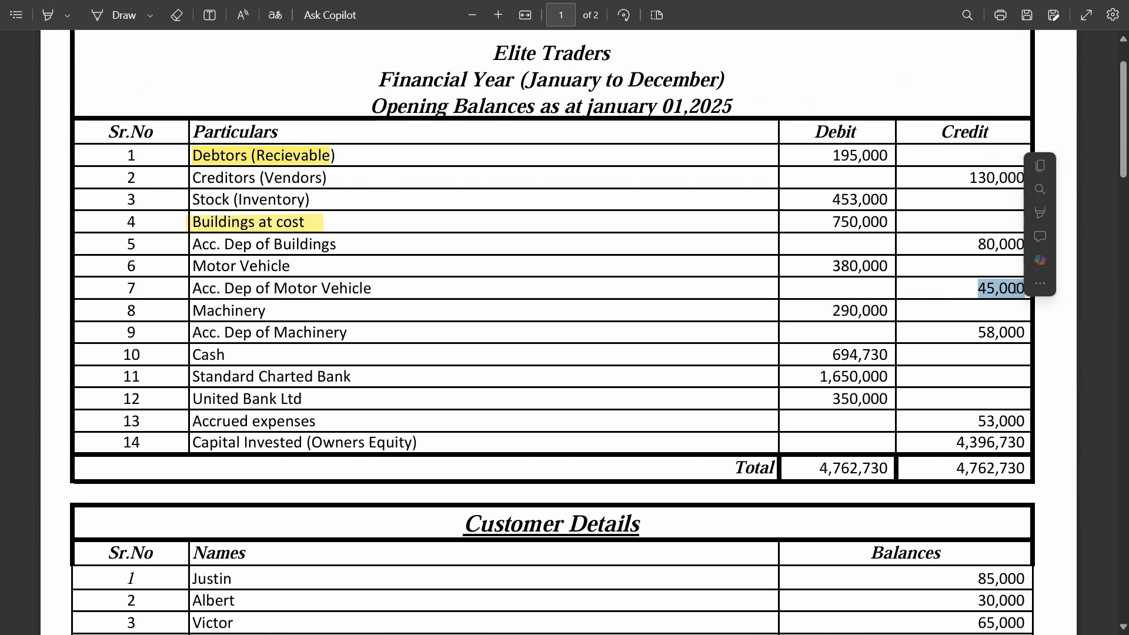
pyautogui.rightClick(992, 293)
pyautogui.hotkey('ctrl', 'c')
pyautogui.hotkey('alt', 'Tab')
pyautogui.hotkey('ctrl', 'v')
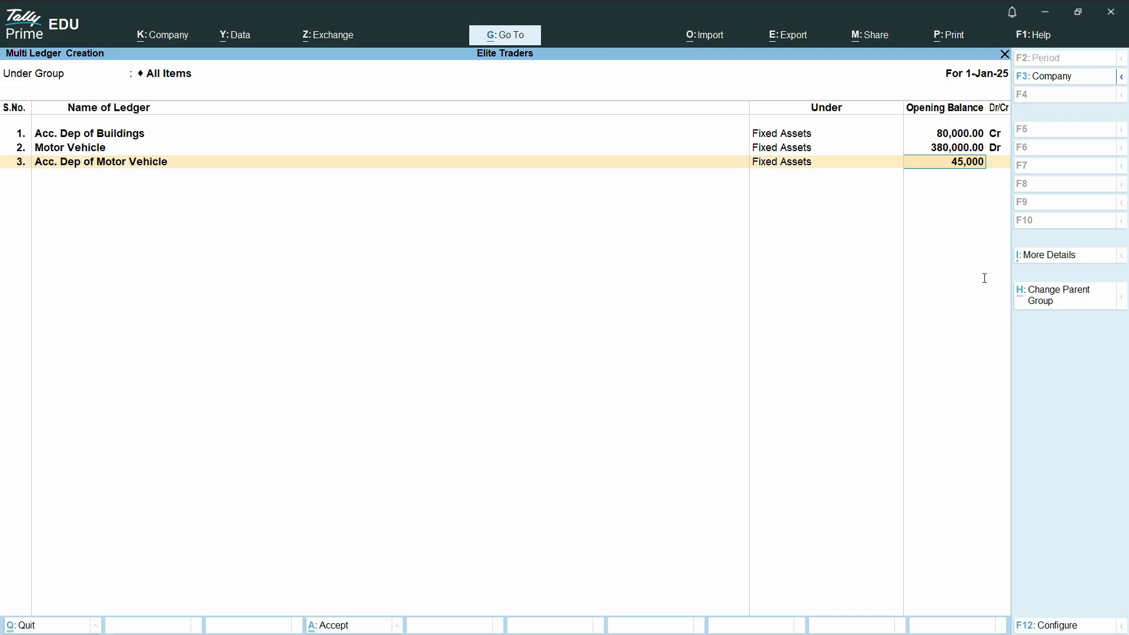
pyautogui.press('Return')
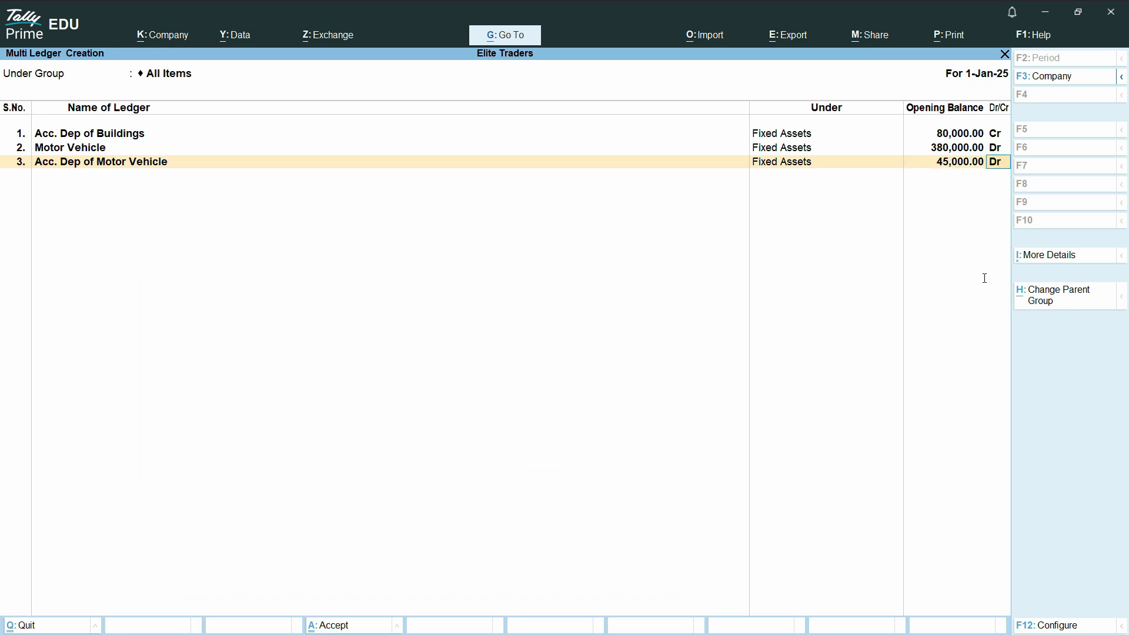
pyautogui.press('Return')
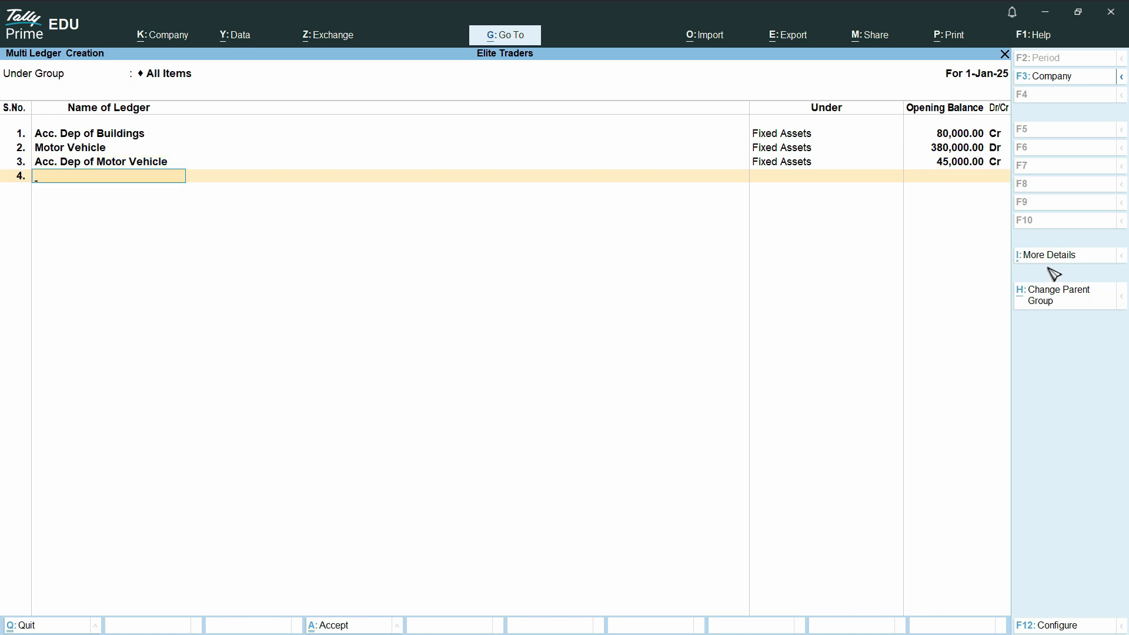
# Add a fourth ledger Machinery, copied from the PDF, and place it under Fixed Assets.
pyautogui.hotkey('alt', 'Tab')
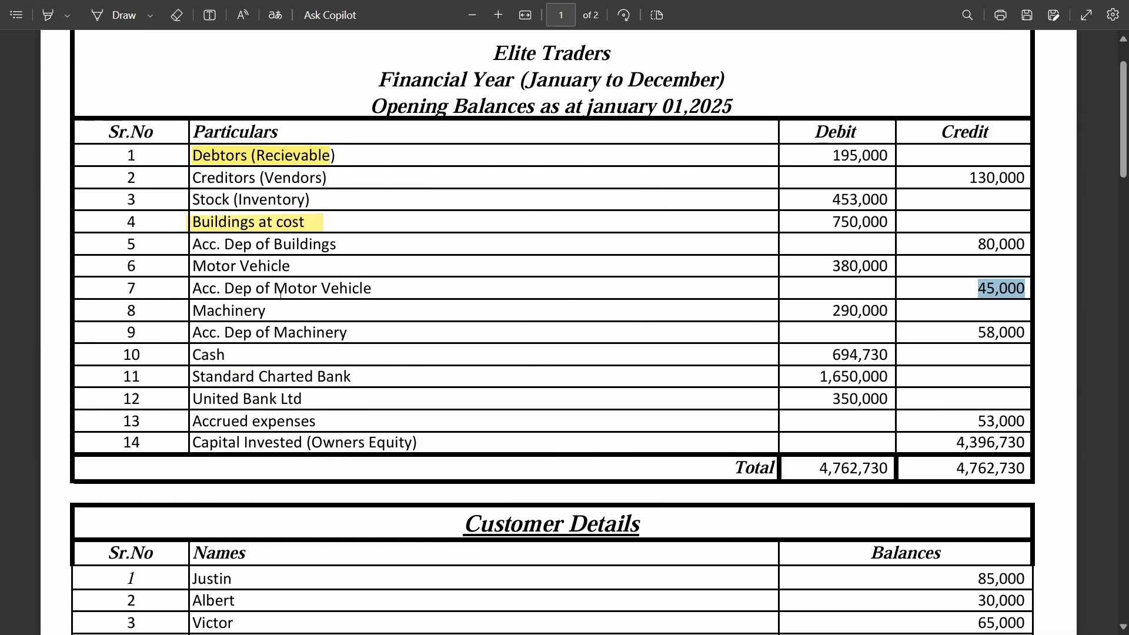
pyautogui.moveTo(267, 311); pyautogui.dragTo(192, 311)
pyautogui.hotkey('alt', 'Tab')
pyautogui.hotkey('ctrl', 'alt', 'v')
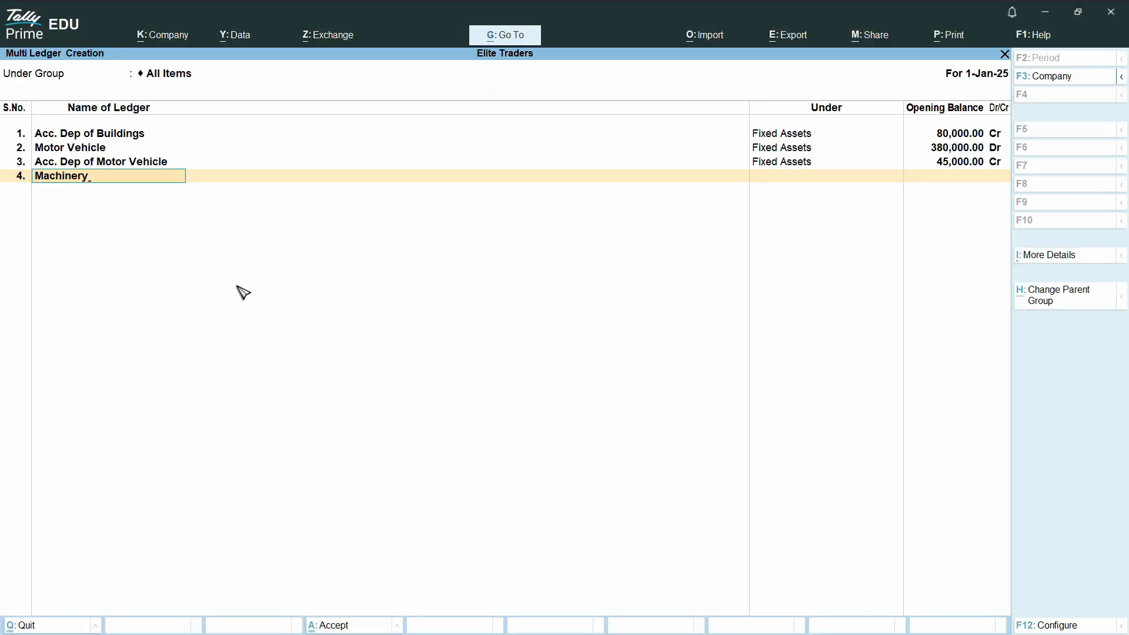
pyautogui.press('Return')
pyautogui.write('fix')
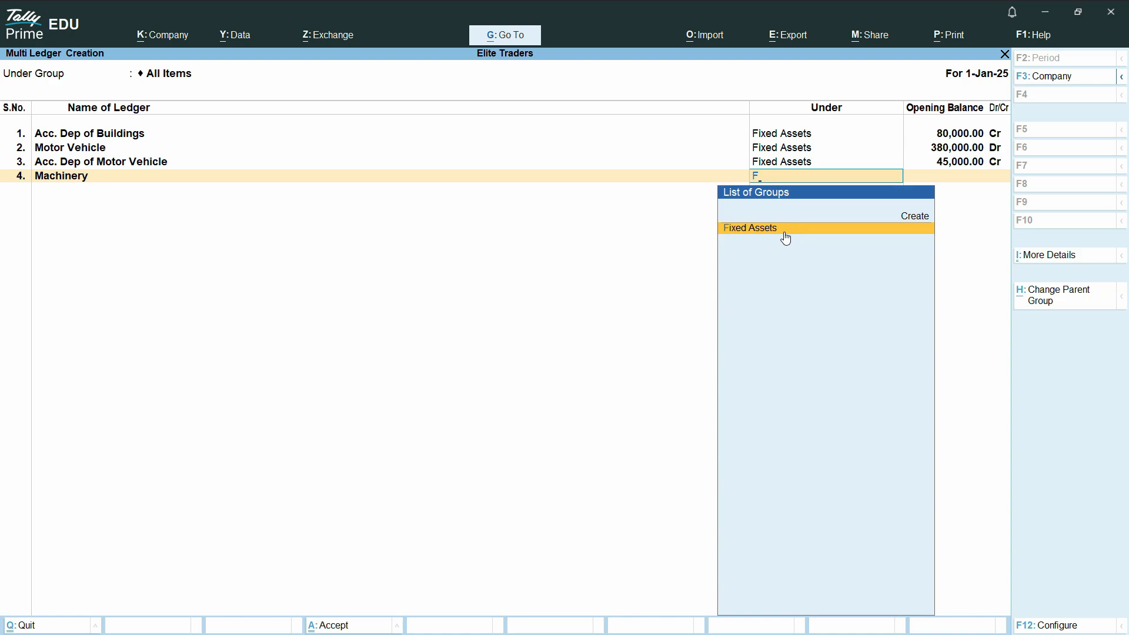
pyautogui.click(787, 234)
# Give Machinery an opening balance of 290,000 Dr, copied from the PDF.
pyautogui.hotkey('alt', 'Tab')
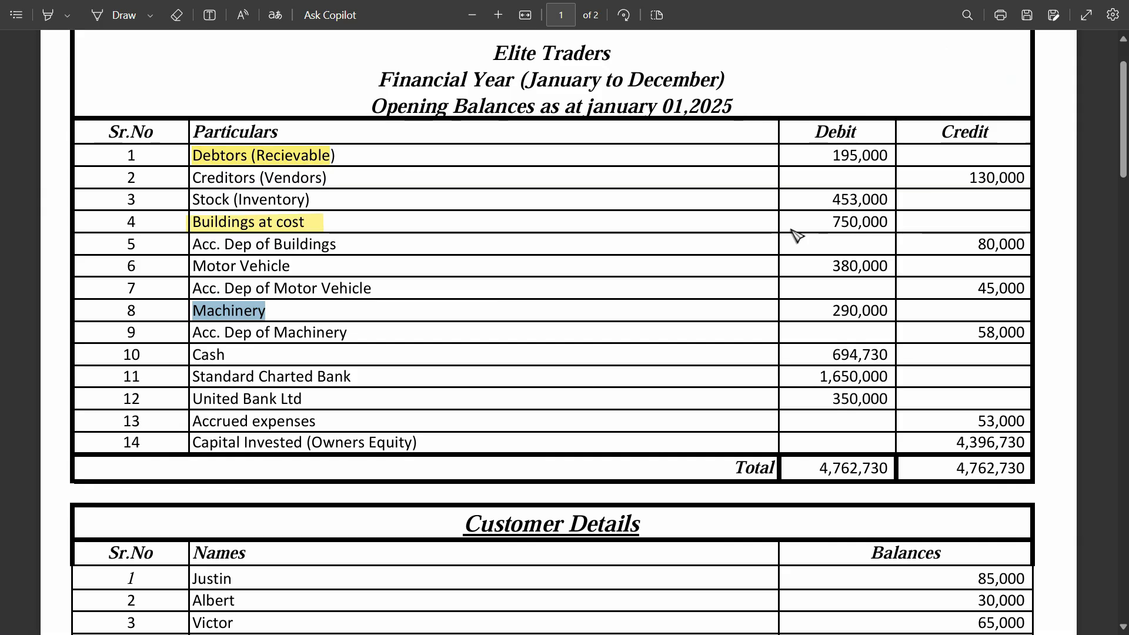
pyautogui.tripleClick(842, 312)
pyautogui.click(841, 316)
pyautogui.doubleClick(846, 311)
pyautogui.hotkey('ctrl', 'c')
pyautogui.hotkey('alt', 'Tab')
pyautogui.hotkey('ctrl', 'alt', 'v')
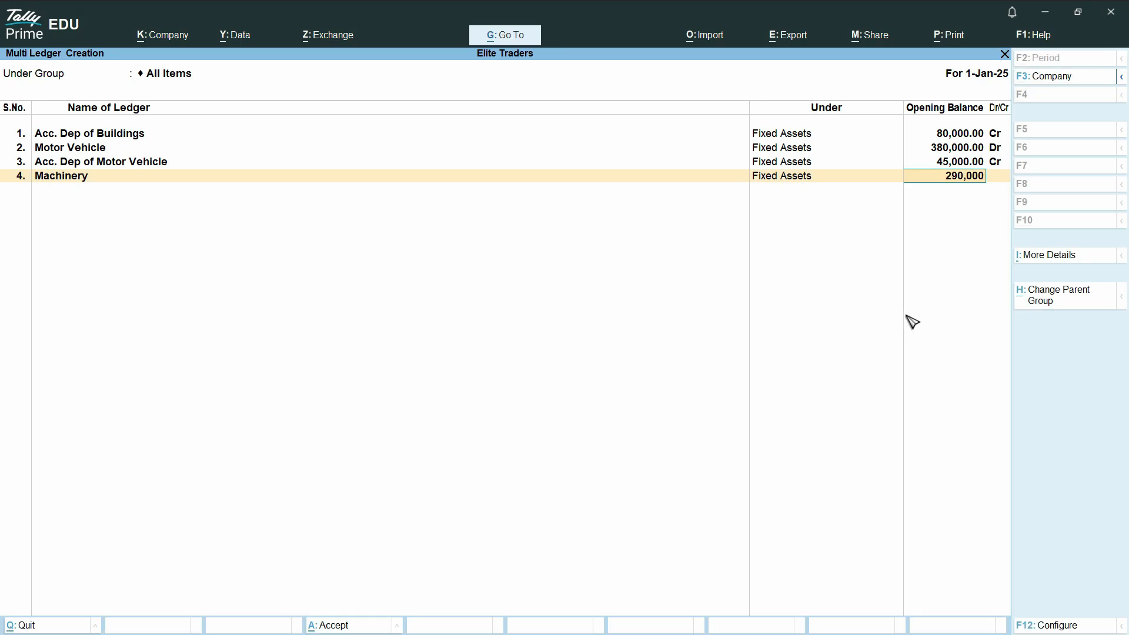
pyautogui.press('Return')
pyautogui.press('Return')
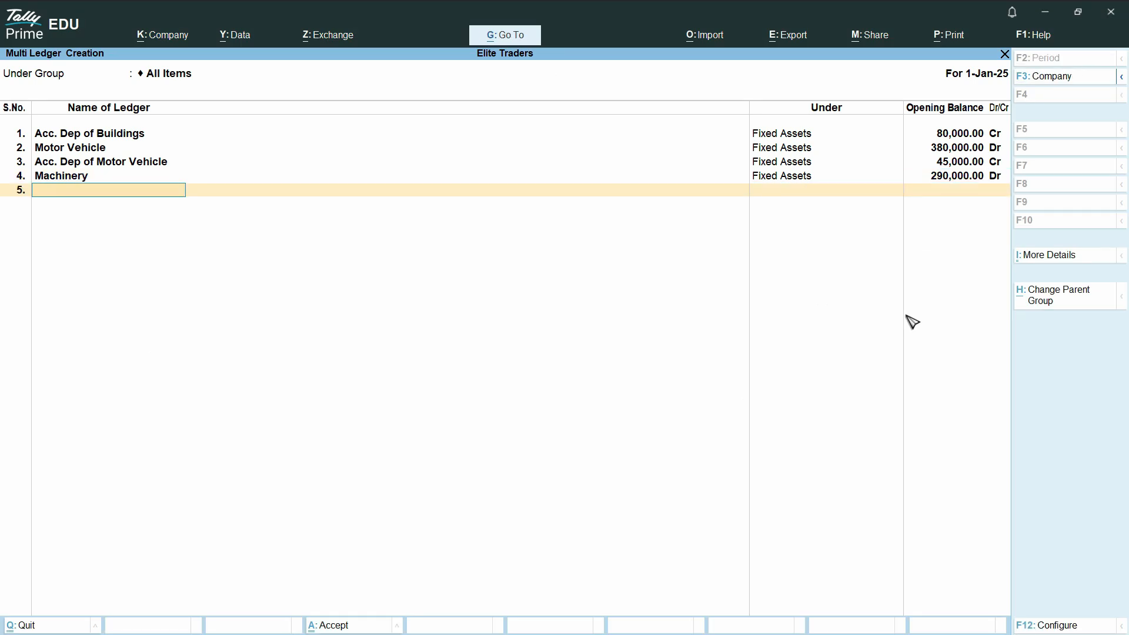
# Add a fifth ledger Acc. Dep of Machinery, copied from the PDF, under Fixed Assets.
pyautogui.hotkey('alt', 'Tab')
pyautogui.tripleClick(314, 332)
pyautogui.hotkey('ctrl', 'c')
pyautogui.hotkey('alt', 'Tab')
pyautogui.hotkey('ctrl', 'alt', 'v')
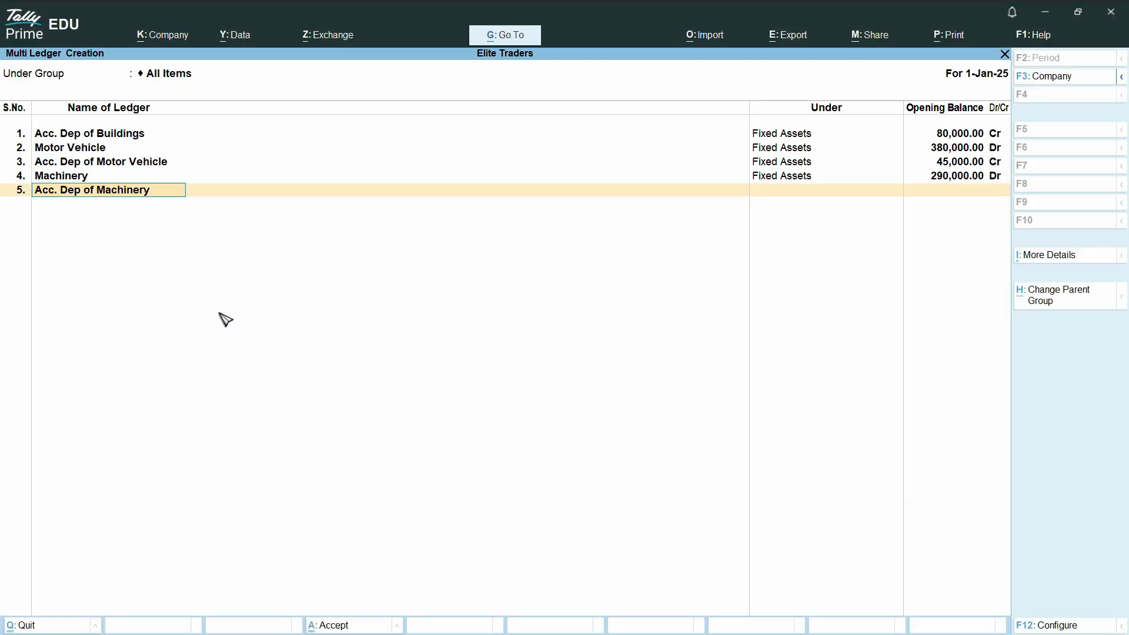
pyautogui.press('Return')
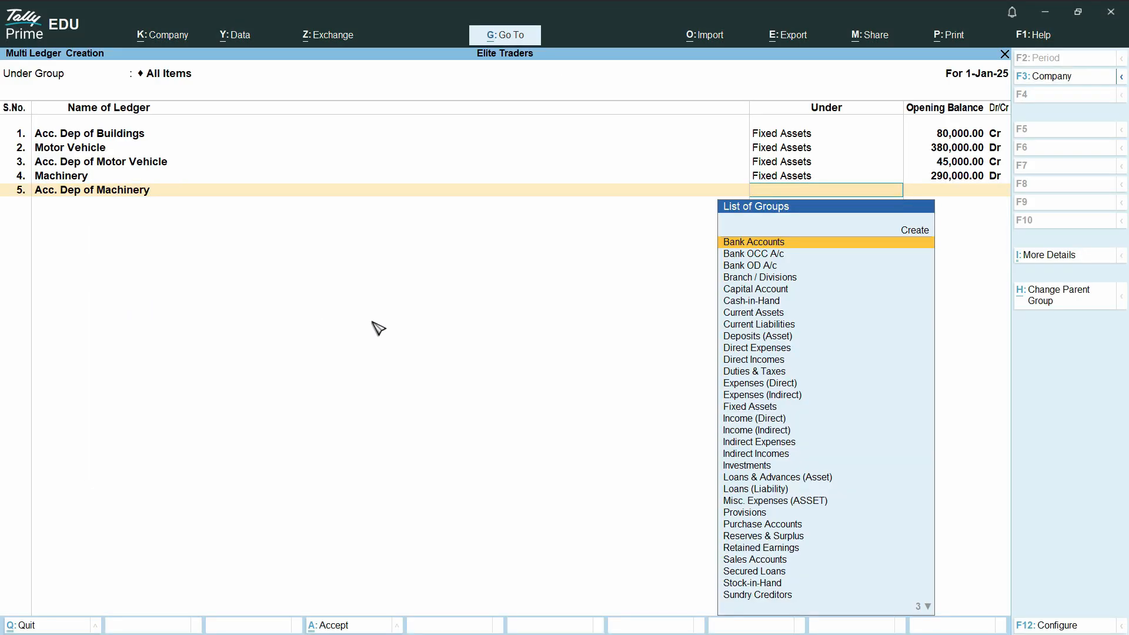
pyautogui.write('fix')
pyautogui.press('Return')
# Give Acc. Dep of Machinery an opening balance of 58,000 Cr, copied from the PDF.
pyautogui.hotkey('alt', 'Tab')
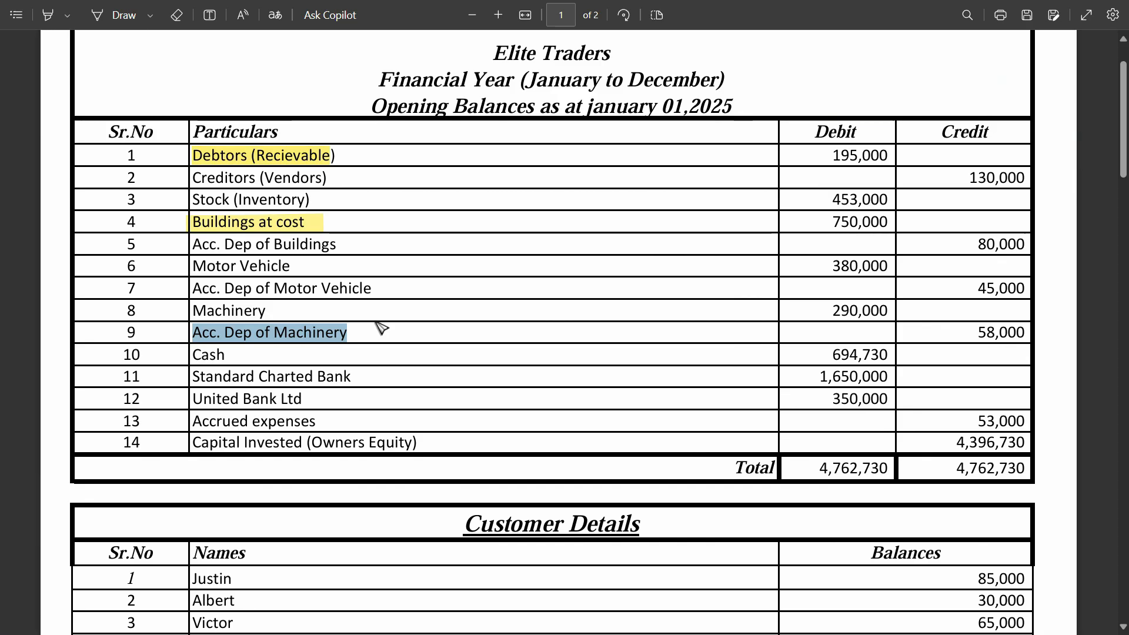
pyautogui.click(979, 335)
pyautogui.doubleClick(979, 335)
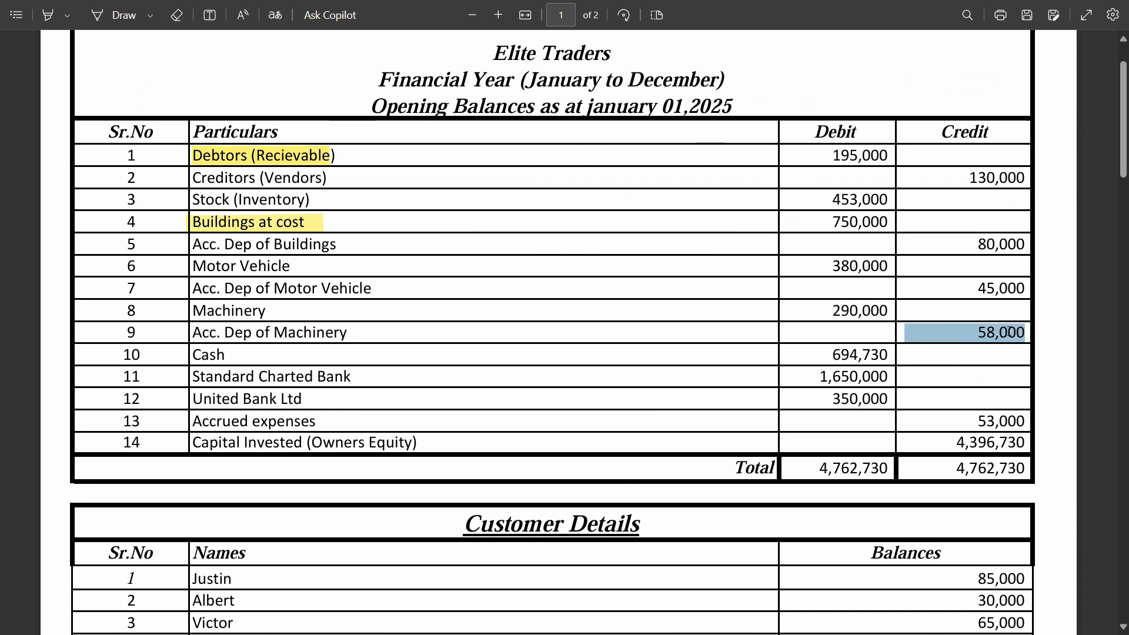
pyautogui.doubleClick(991, 336)
pyautogui.hotkey('alt', 'Tab')
pyautogui.hotkey('ctrl', 'alt', 'v')
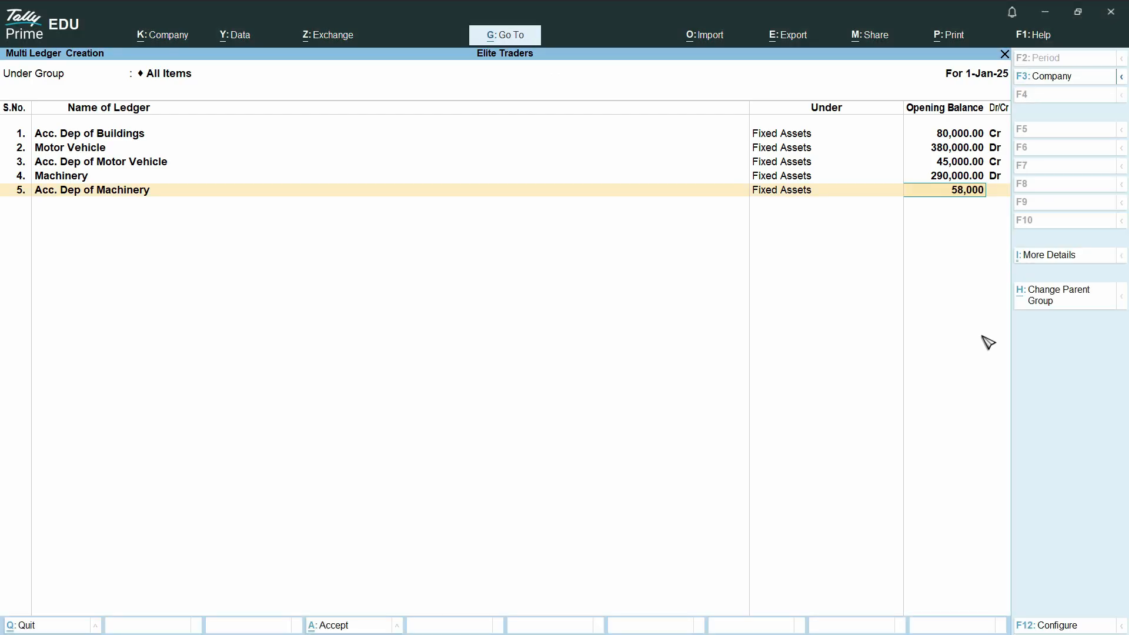
pyautogui.press('Return')
pyautogui.press('Return')
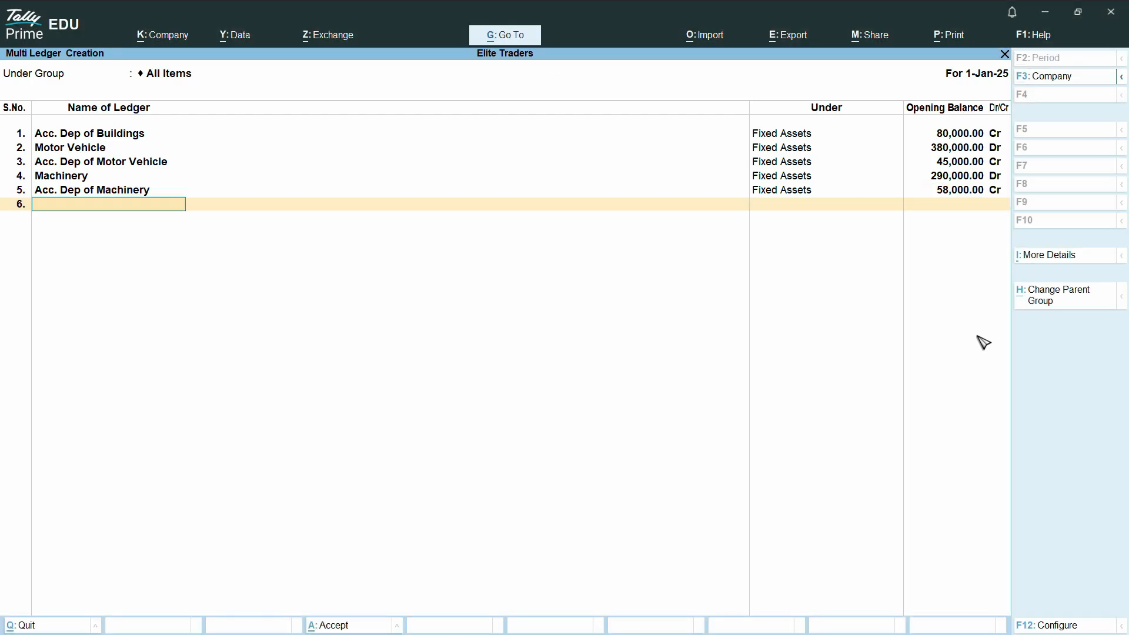
# Add a sixth ledger Cash, copied from the PDF, under Cash-in-Hand.
pyautogui.hotkey('alt', 'Tab')
pyautogui.moveTo(234, 355); pyautogui.dragTo(212, 355)
pyautogui.doubleClick(212, 355)
pyautogui.hotkey('ctrl', 'c')
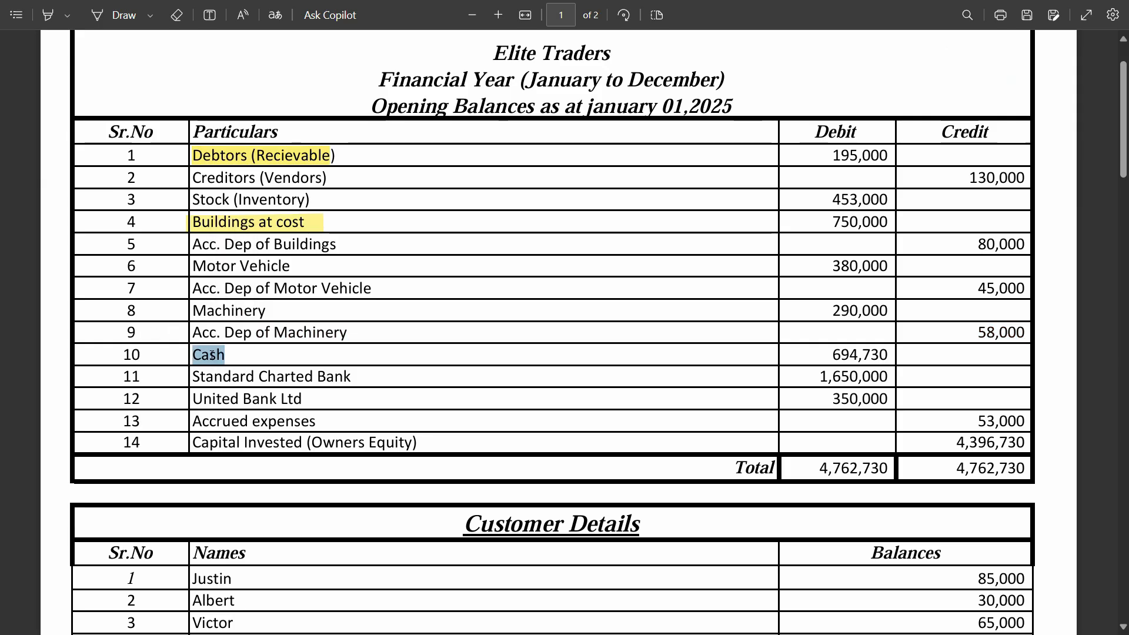
pyautogui.hotkey('alt', 'Tab')
pyautogui.hotkey('ctrl', 'alt', 'v')
pyautogui.press('Return')
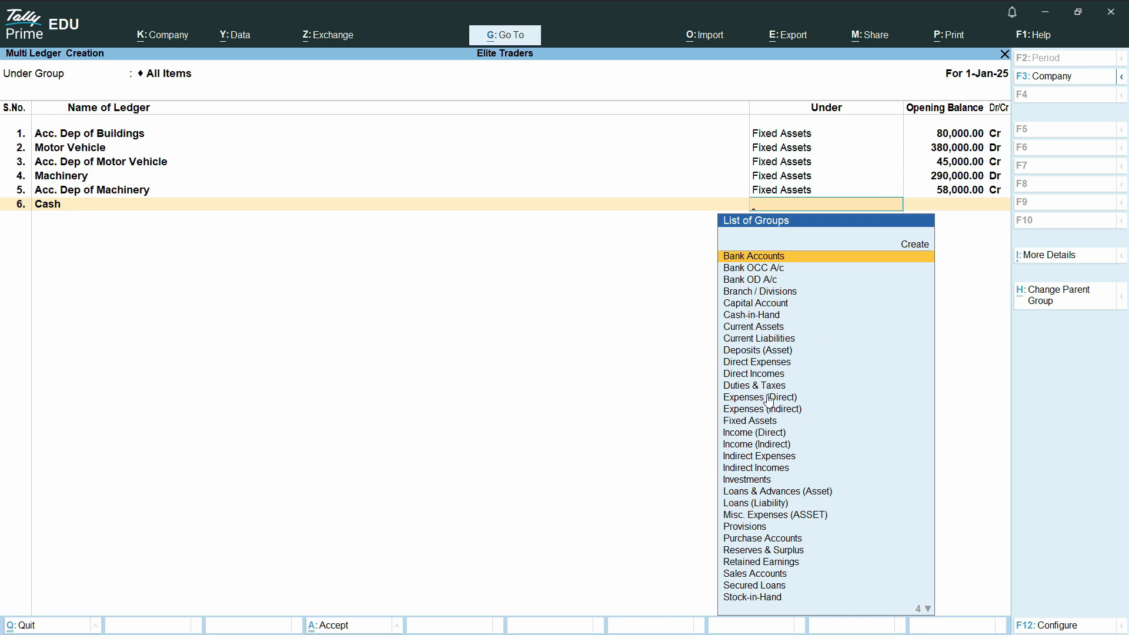
pyautogui.click(766, 321)
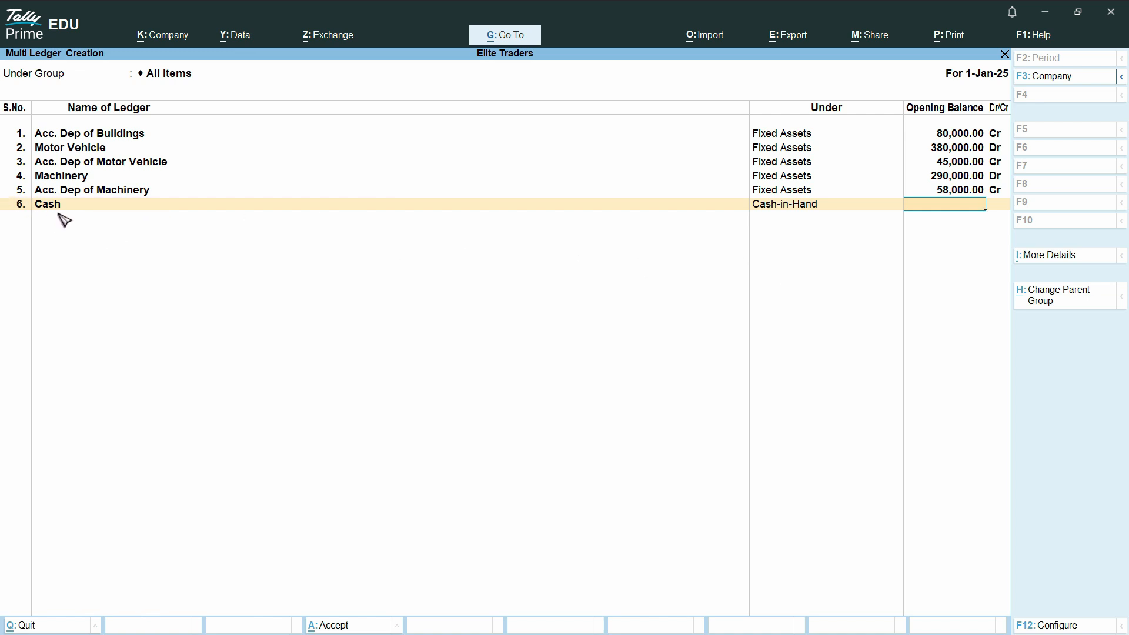
# Give Cash an opening balance of 694,730 Dr, copied from the PDF.
pyautogui.press('alt')
pyautogui.hotkey('alt', 'Tab')
pyautogui.doubleClick(837, 355)
pyautogui.hotkey('ctrl', 'c')
pyautogui.hotkey('alt', 'Tab')
pyautogui.hotkey('ctrl', 'v')
pyautogui.press('Return')
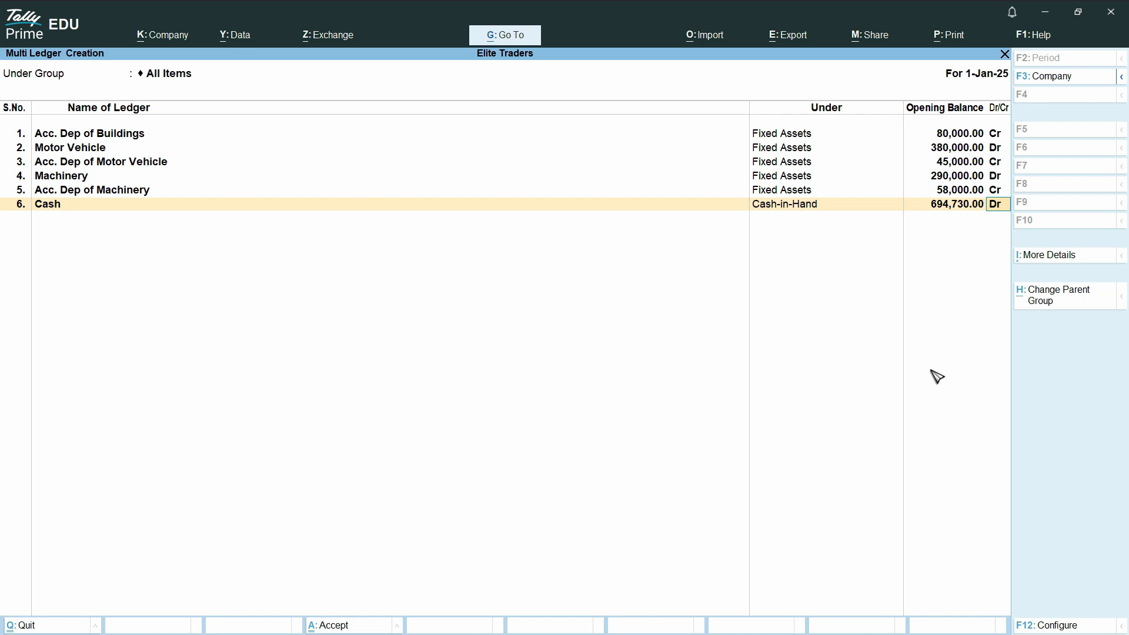
pyautogui.press('Return')
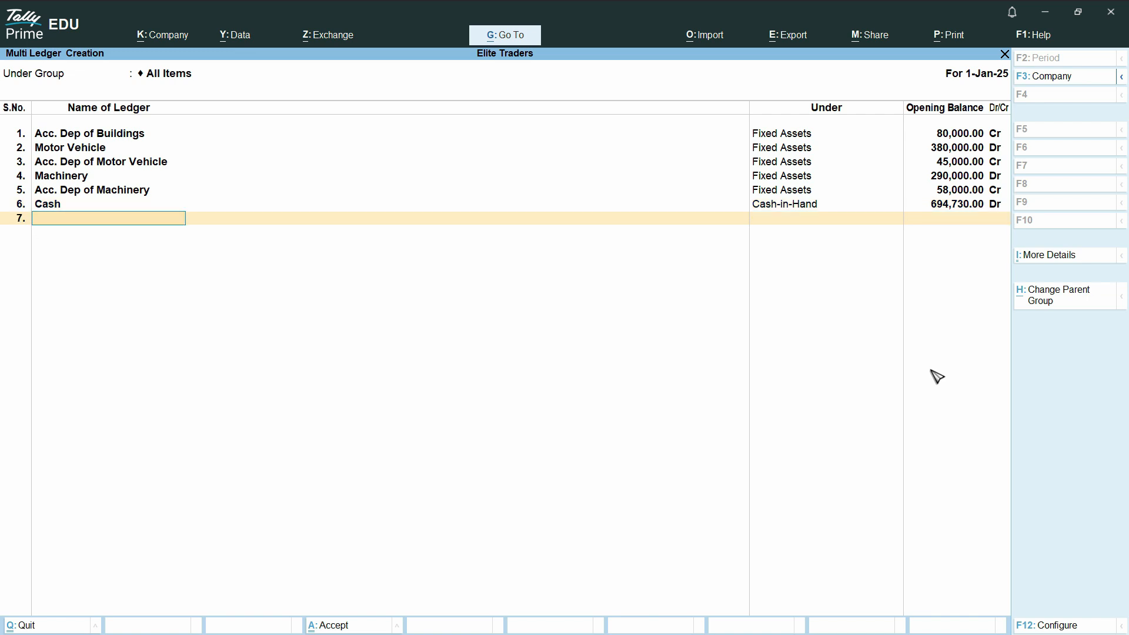
# Add a seventh ledger Standard Charted Bank, copied from the PDF, under Bank Accounts.
pyautogui.hotkey('alt', 'Tab')
pyautogui.tripleClick(277, 375)
pyautogui.hotkey('ctrl', 'c')
pyautogui.hotkey('alt', 'Tab')
pyautogui.hotkey('ctrl', 'v')
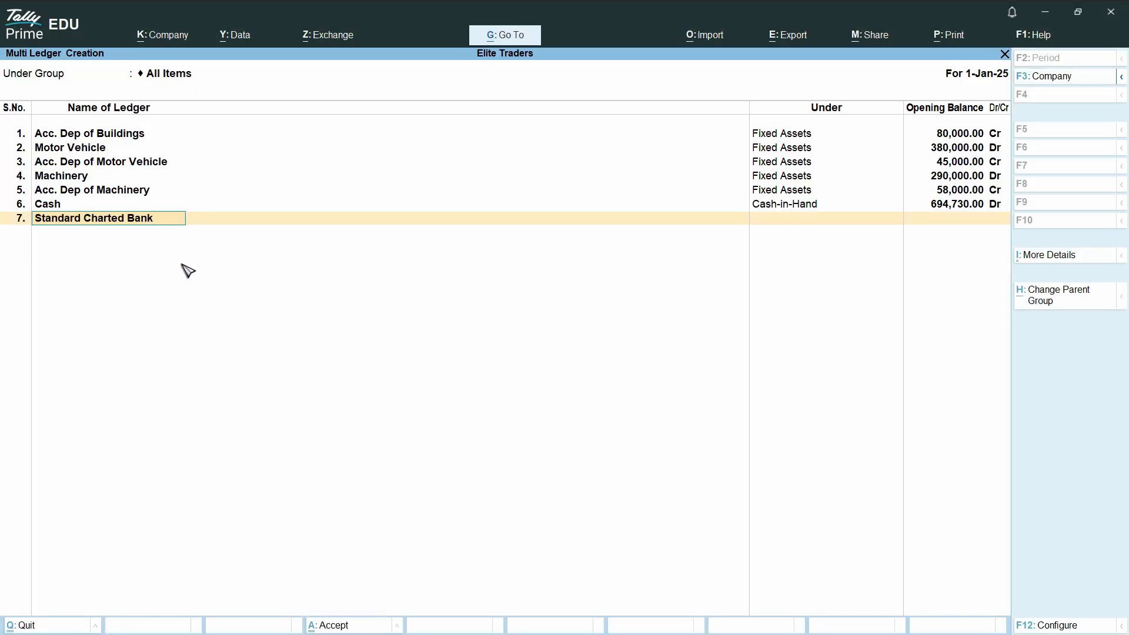
pyautogui.press('Return')
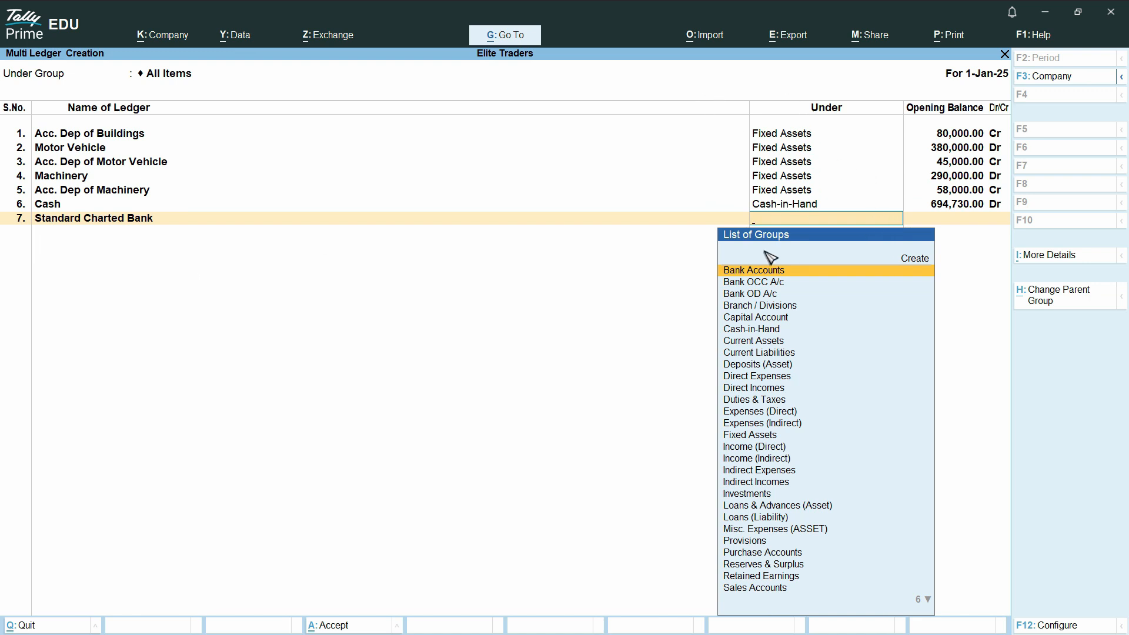
pyautogui.click(822, 276)
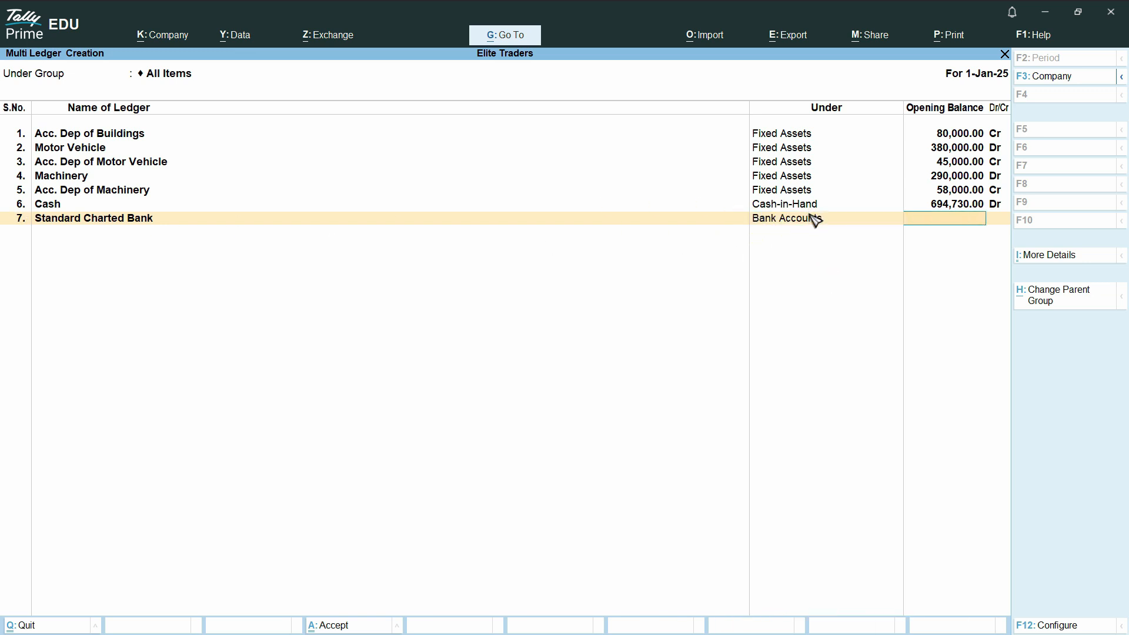
# Give Standard Charted Bank an opening balance of 1,650,000 Dr, copied from the PDF.
pyautogui.hotkey('alt', 'Tab')
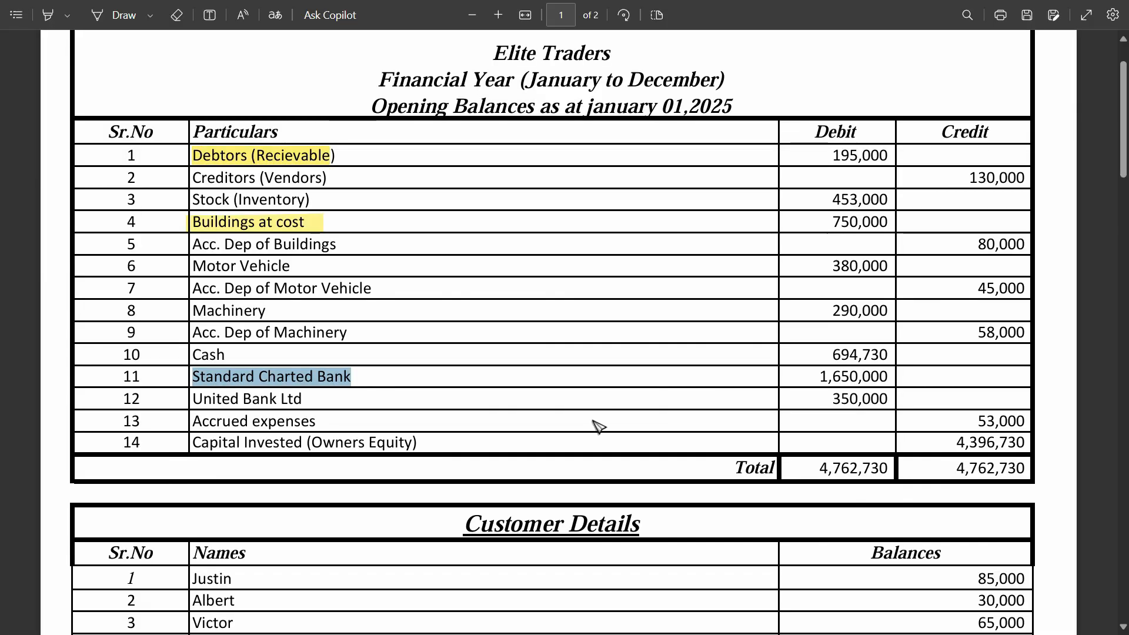
pyautogui.moveTo(889, 378); pyautogui.dragTo(817, 377)
pyautogui.hotkey('ctrl', 'c')
pyautogui.hotkey('alt', 'Tab')
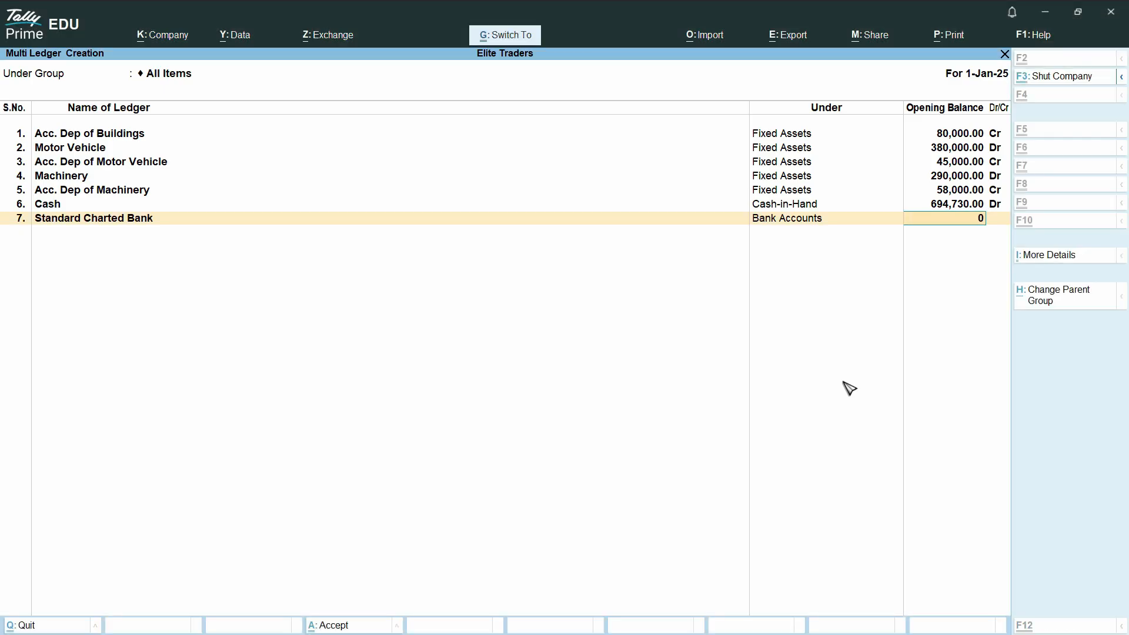
pyautogui.press('BackSpace')
pyautogui.press('BackSpace')
pyautogui.hotkey('ctrl', 'v')
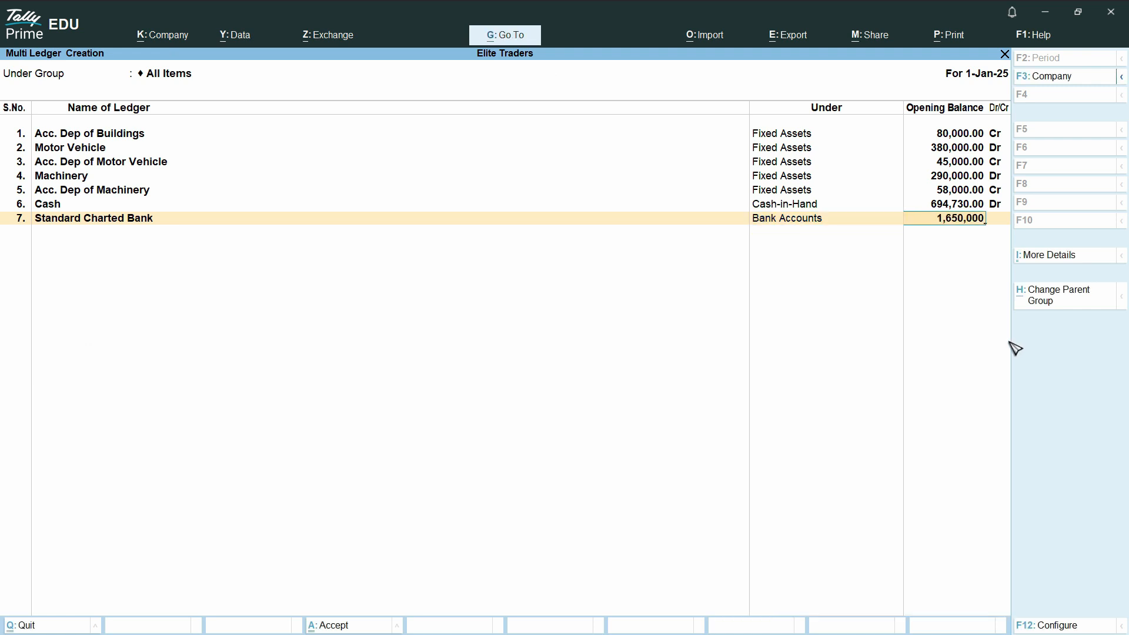
pyautogui.press('Return')
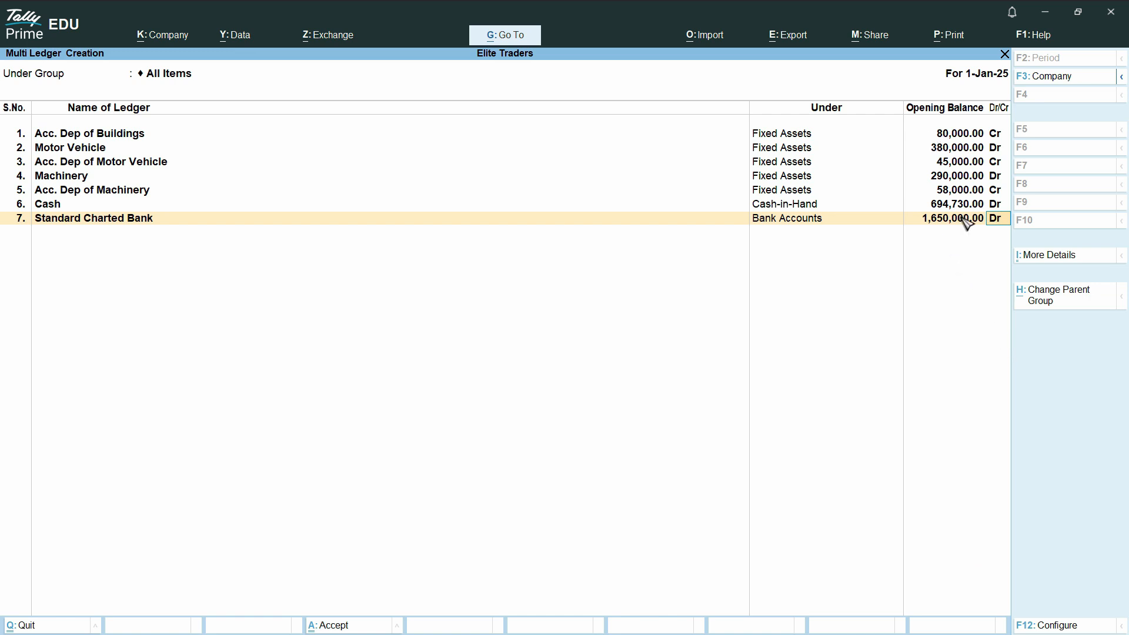
pyautogui.press('Return')
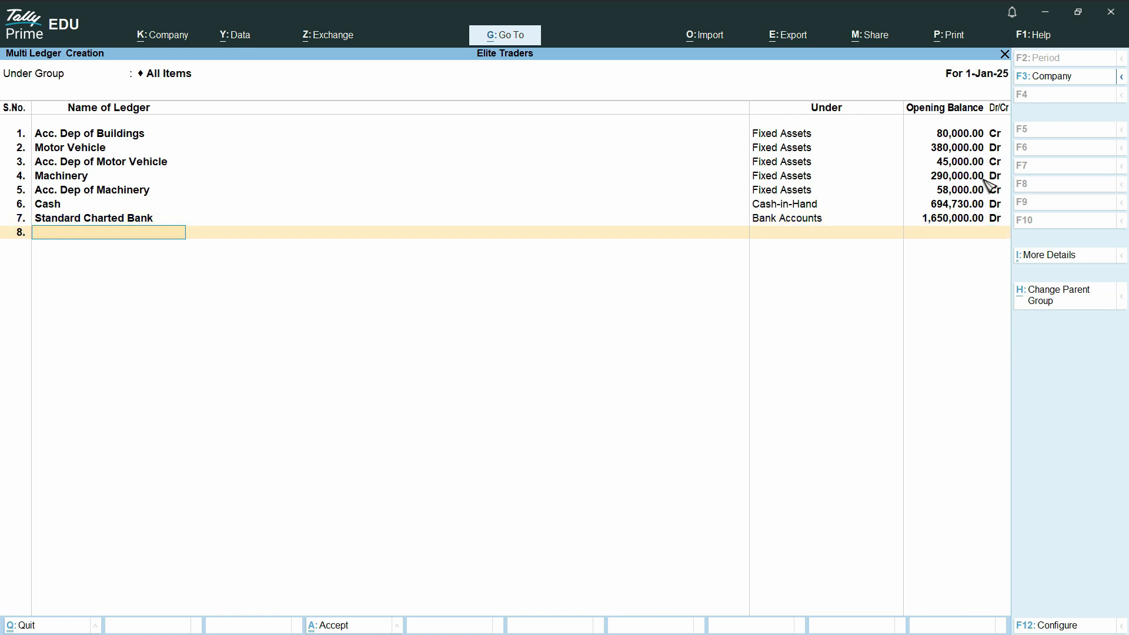
# Add an eighth ledger United Bank Ltd, copied from the PDF, under Bank Accounts.
pyautogui.hotkey('alt', 'Tab')
pyautogui.moveTo(304, 399); pyautogui.dragTo(191, 399)
pyautogui.hotkey('ctrl', 'c')
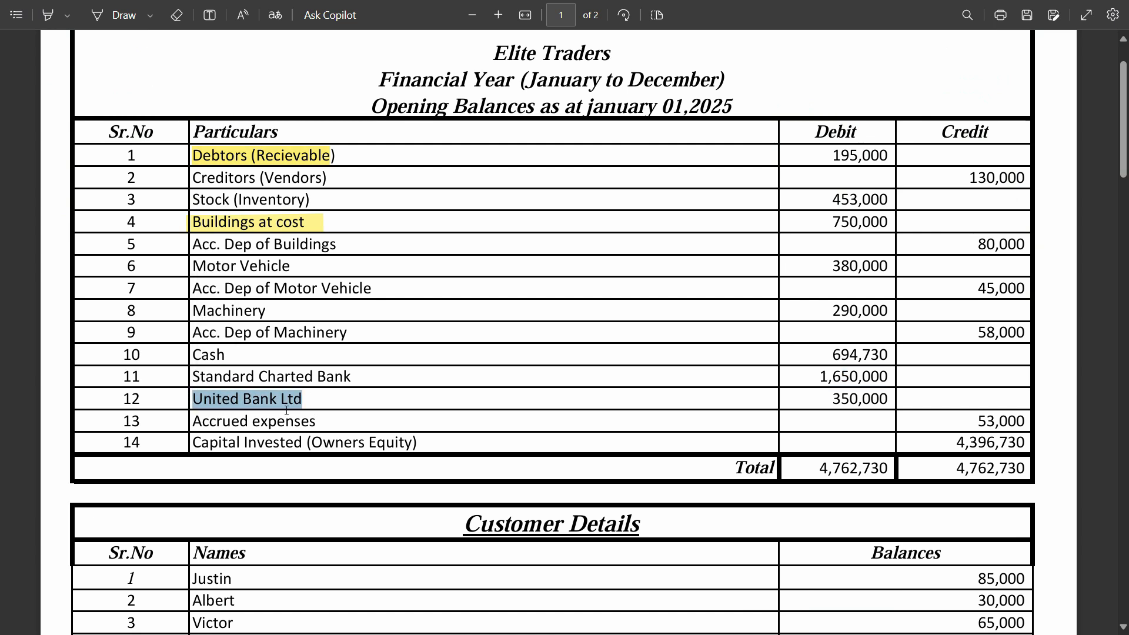
pyautogui.hotkey('alt', 'Tab')
pyautogui.hotkey('ctrl', 'alt', 'v')
pyautogui.press('Return')
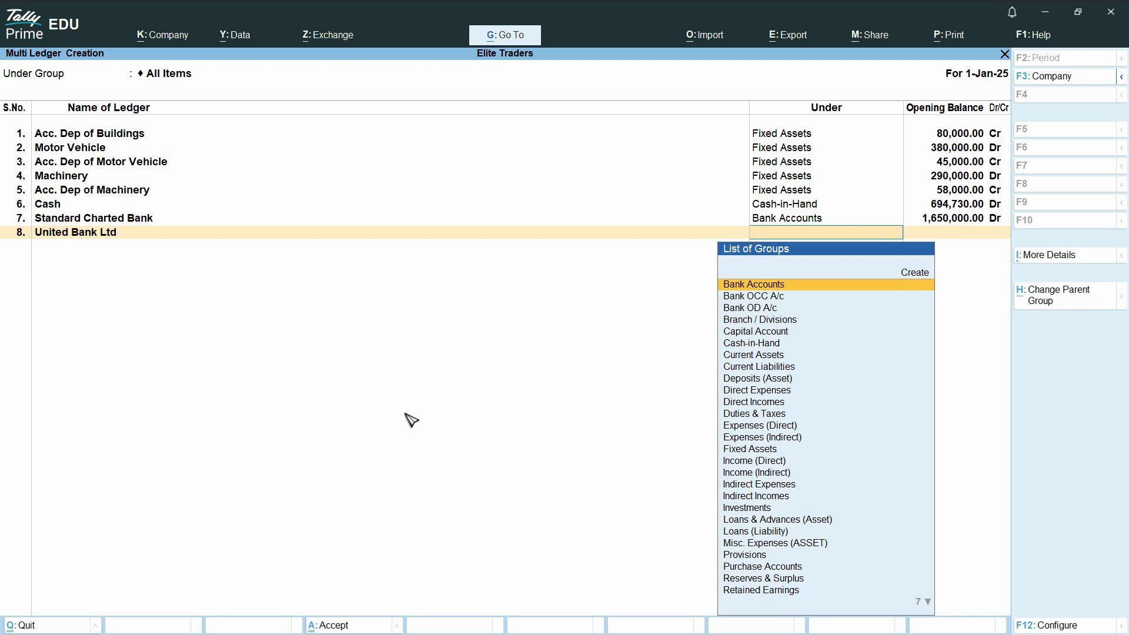
pyautogui.press('Return')
# Enter United Bank Ltd's opening balance as 35000 after checking the PDF.
pyautogui.hotkey('alt', 'Tab')
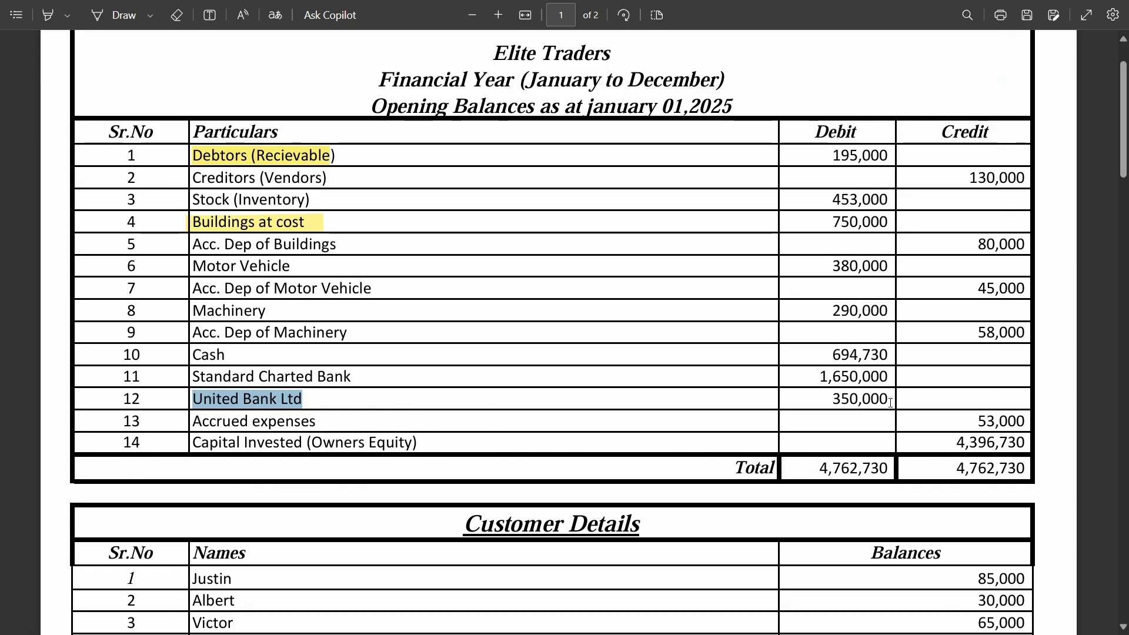
pyautogui.hotkey('alt', 'Tab')
pyautogui.write('35000')
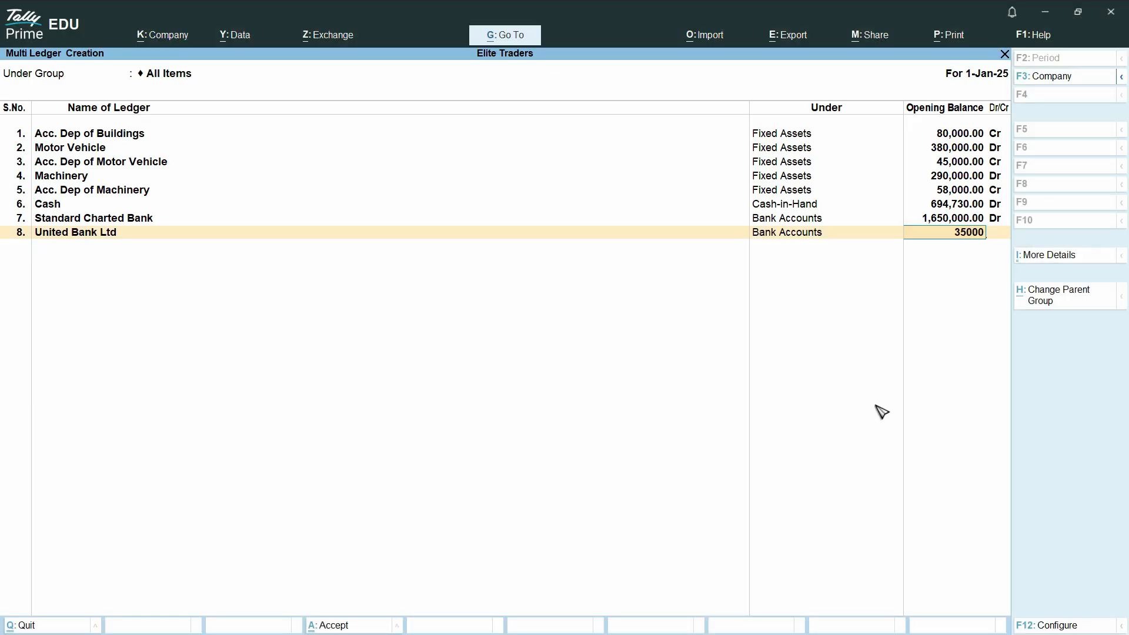
pyautogui.press('Return')
pyautogui.press('Return')
pyautogui.hotkey('alt', 'Tab')
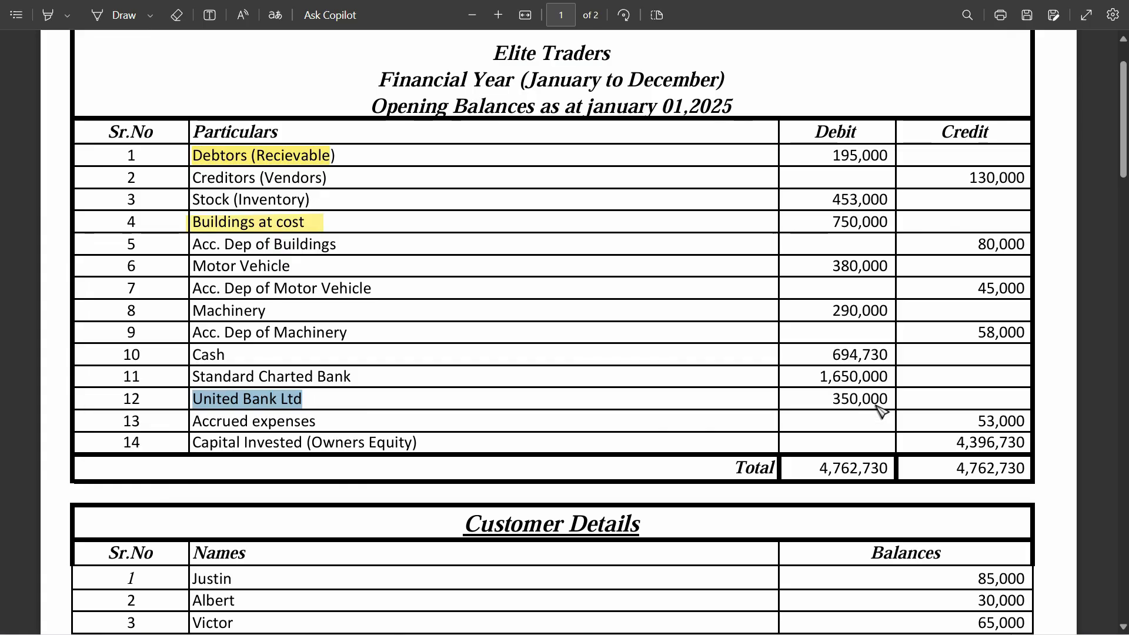
# Add a ninth ledger Accrued expenses, copied from the PDF, under Current Liabilities.
pyautogui.moveTo(318, 424); pyautogui.dragTo(191, 423)
pyautogui.hotkey('alt', 'Tab')
pyautogui.hotkey('ctrl', 'alt', 'v')
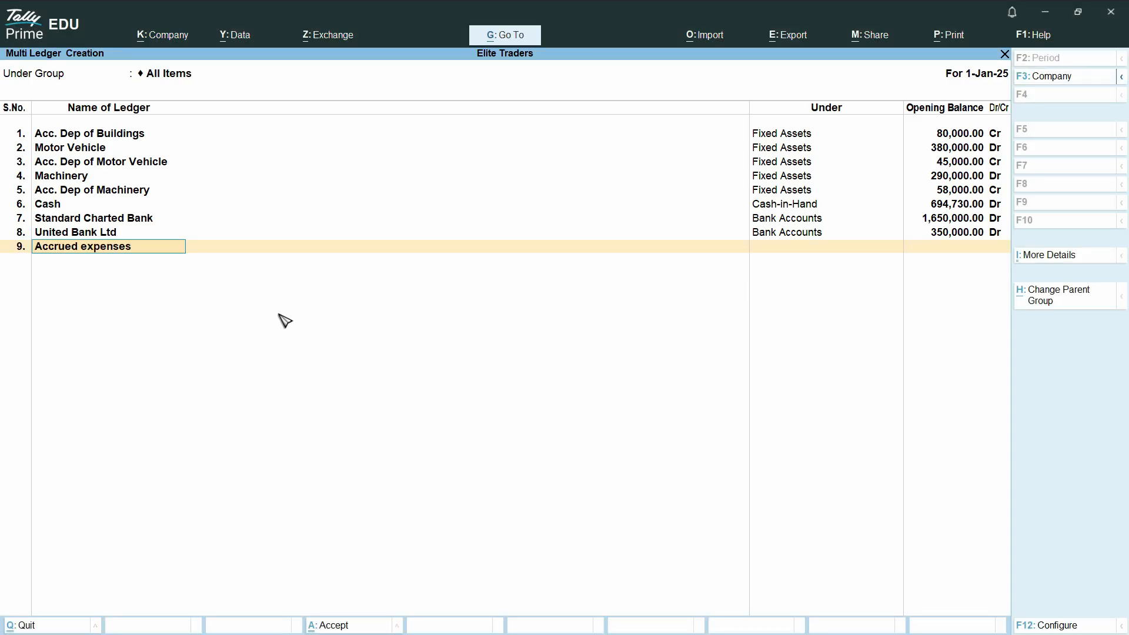
pyautogui.press('Return')
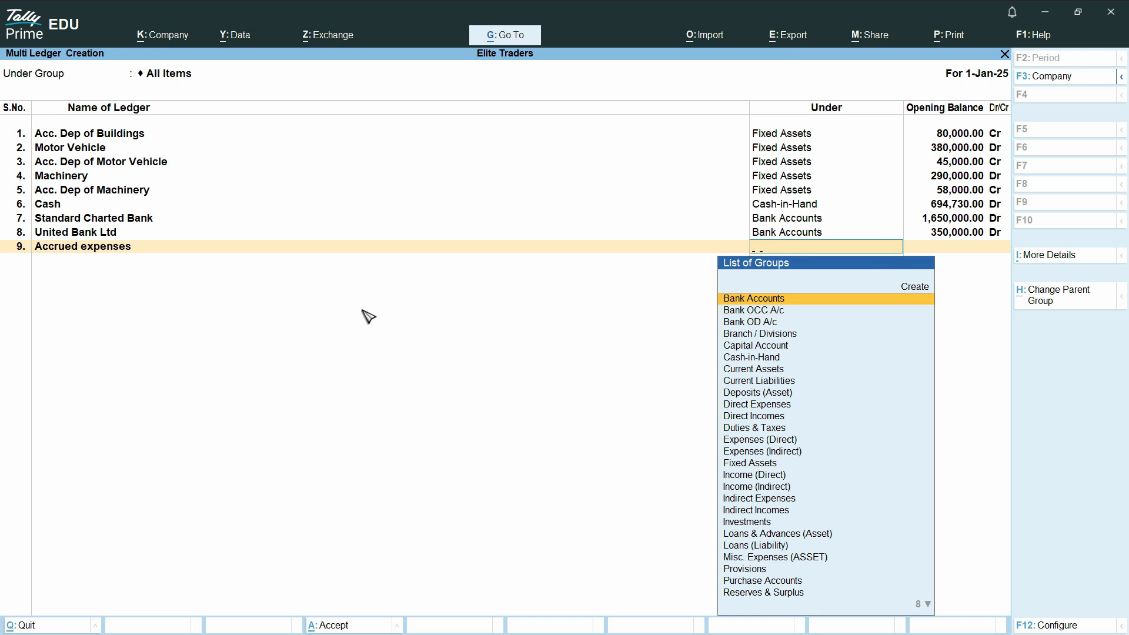
pyautogui.write('Cu')
pyautogui.press('Down')
pyautogui.press('Return')
# Give Accrued expenses an opening balance of 53,000 Cr, copied from the PDF.
pyautogui.hotkey('alt', 'Tab')
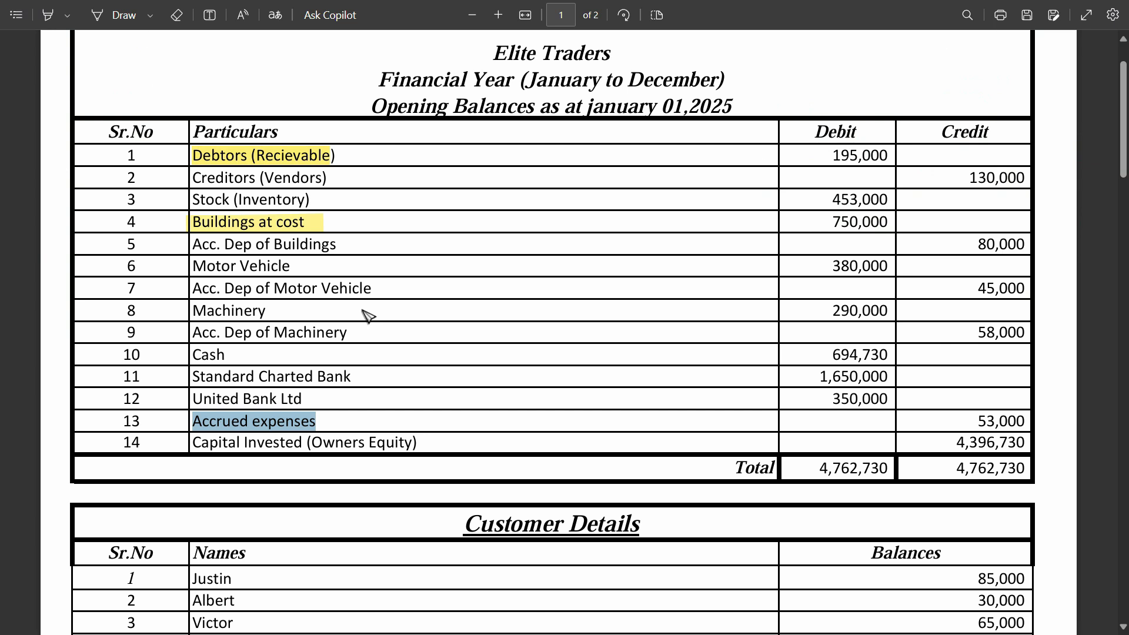
pyautogui.moveTo(1026, 422); pyautogui.dragTo(917, 422)
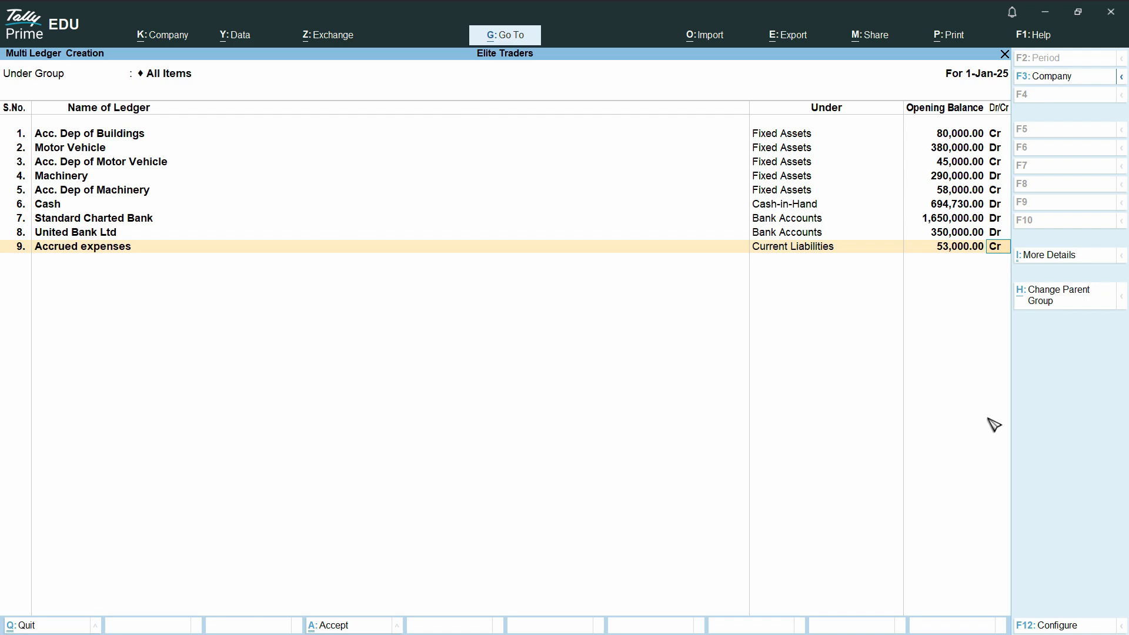
pyautogui.press('Return')
pyautogui.press('Return')
pyautogui.hotkey('alt', 'Tab')
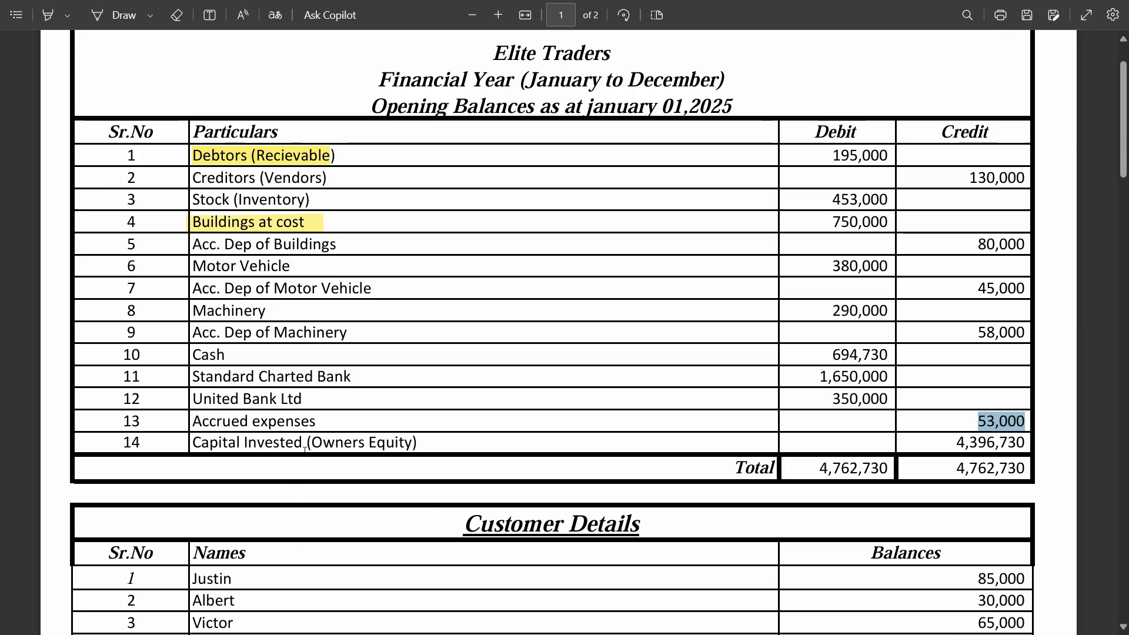
pyautogui.hotkey('alt', 'Tab')
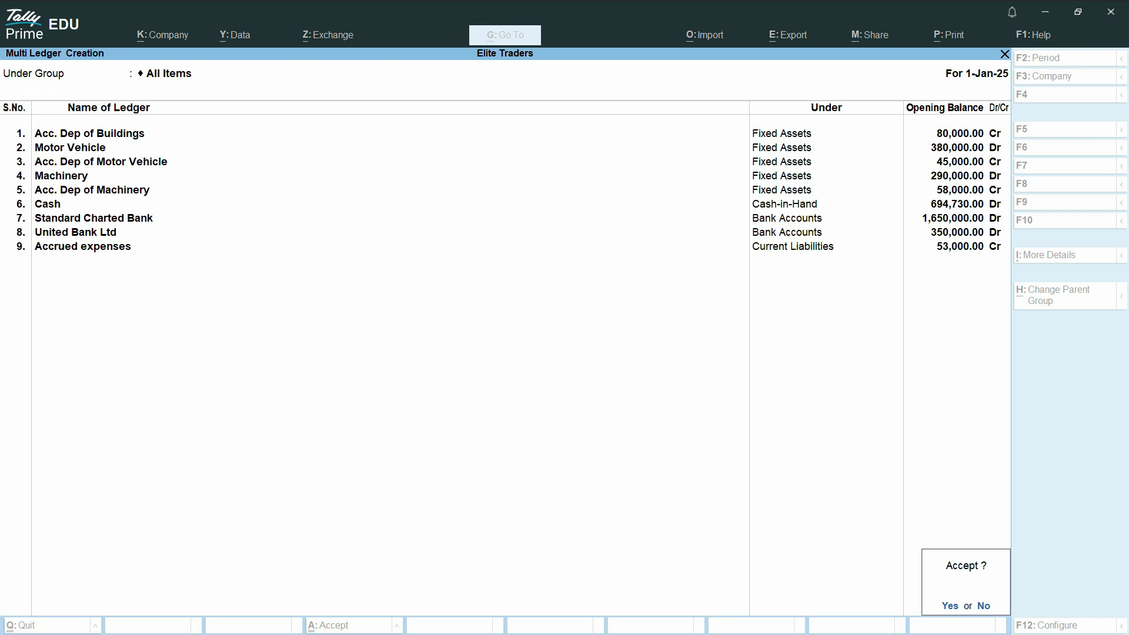
pyautogui.press('Escape')
# Add a tenth ledger Net Owners Equity under Capital Account.
pyautogui.write('Net Or')
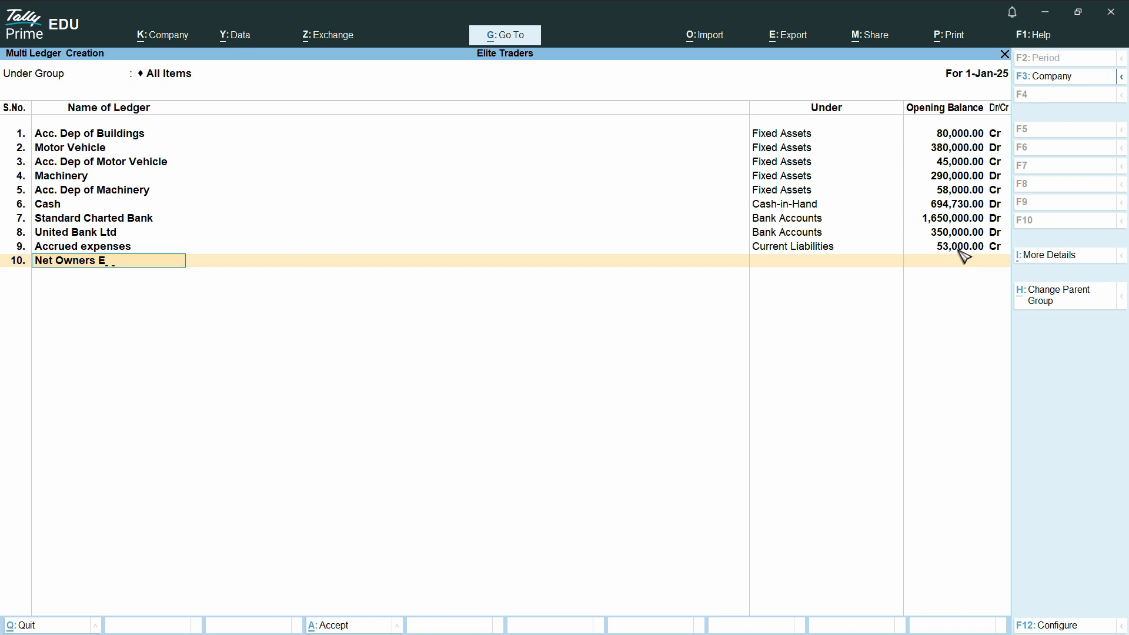
pyautogui.press('Return')
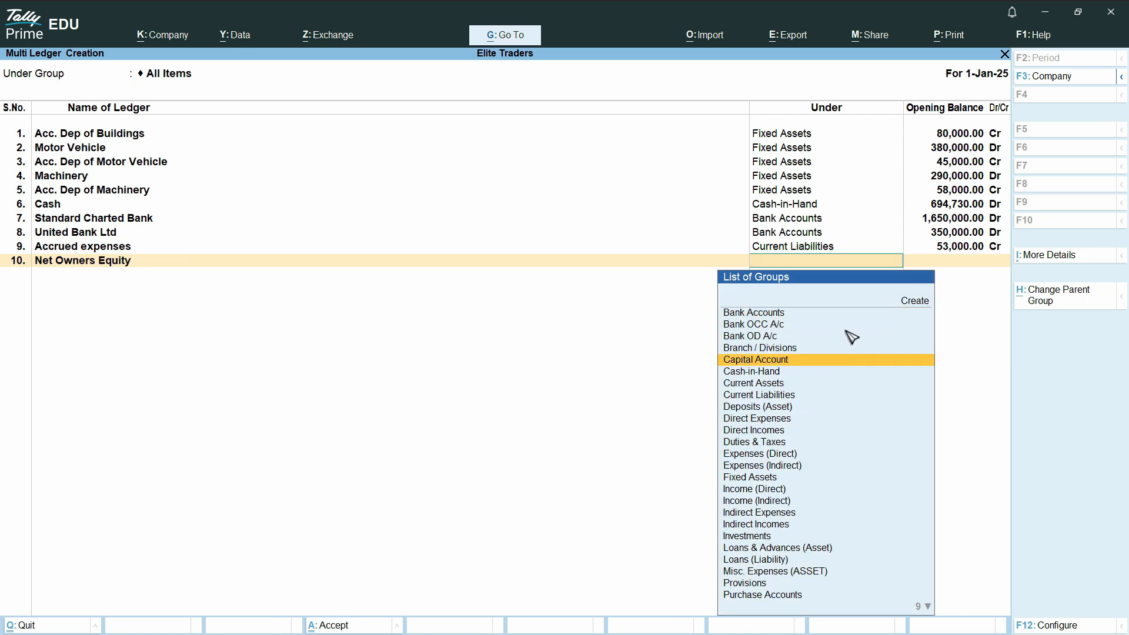
pyautogui.click(817, 360)
# Give Net Owners Equity an opening balance of 4,396,730 Cr, copied from the PDF's Capital Invested row.
pyautogui.hotkey('alt', 'Tab')
pyautogui.tripleClick(966, 444)
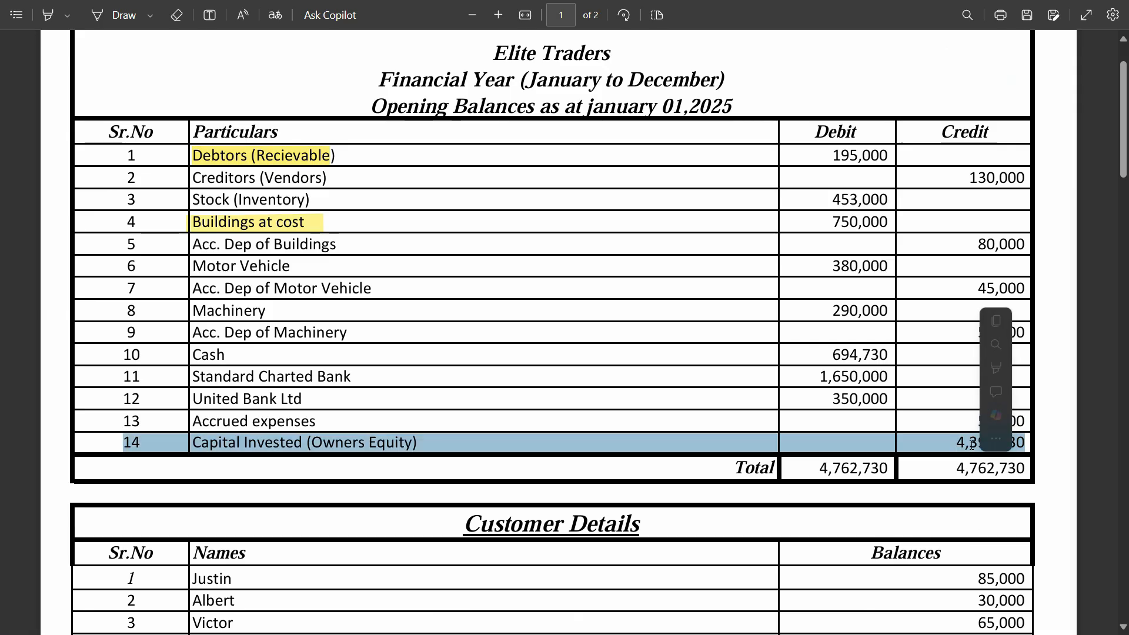
pyautogui.click(966, 445)
pyautogui.doubleClick(967, 444)
pyautogui.hotkey('ctrl', 'c')
pyautogui.hotkey('alt', 'Tab')
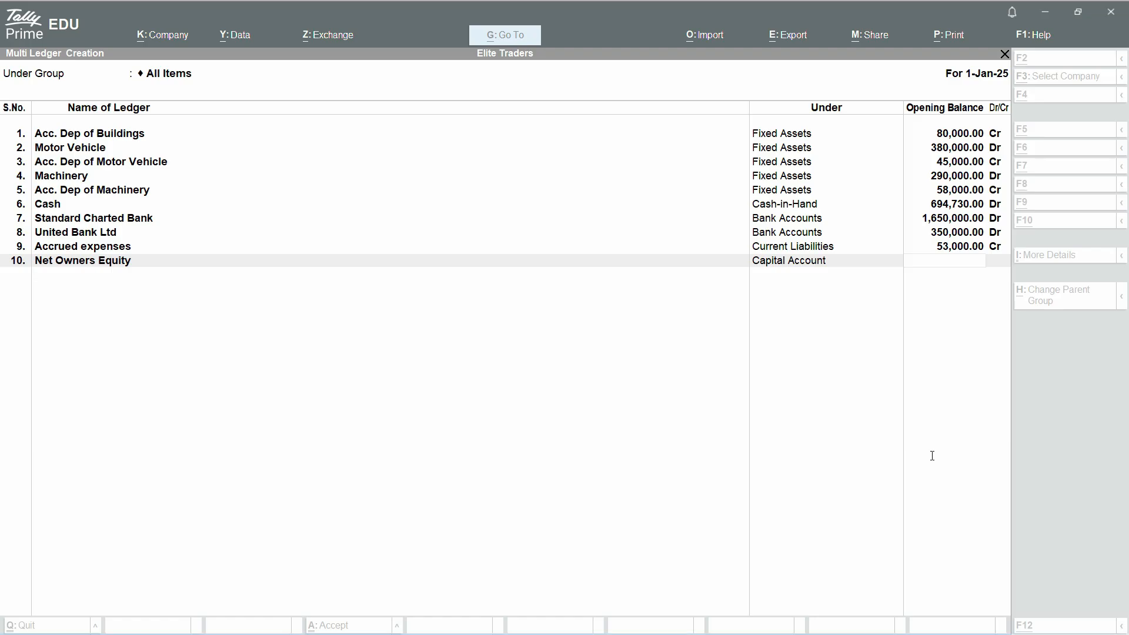
pyautogui.hotkey('ctrl', 'alt', 'v')
pyautogui.press('Return')
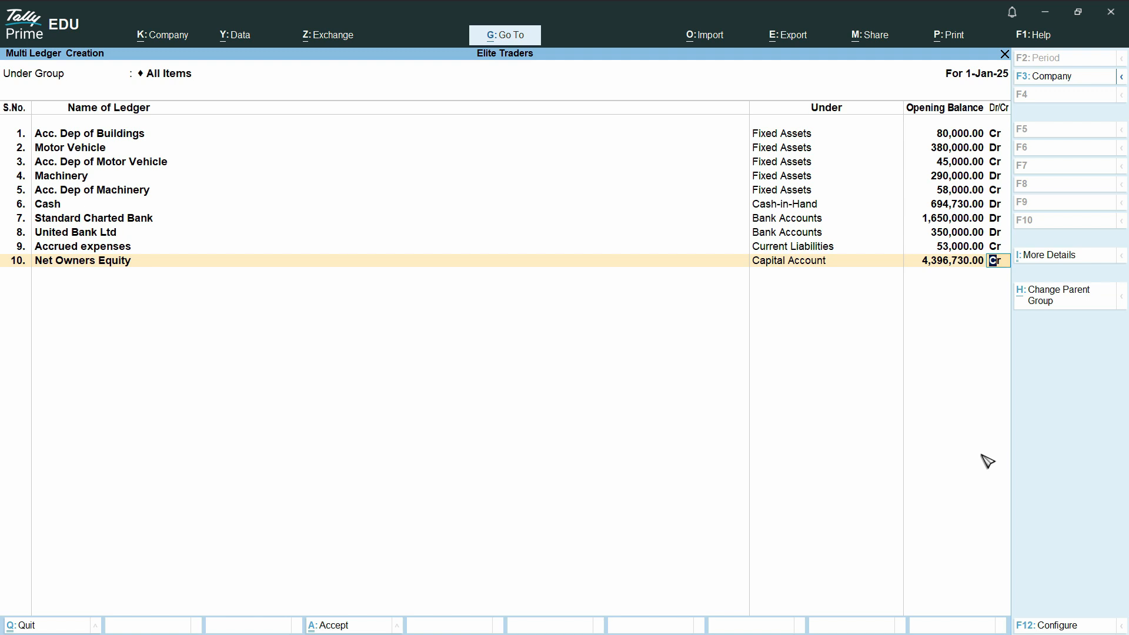
# Accept the multi ledger creation screen and return to the Gateway of Tally.
pyautogui.press('Return')
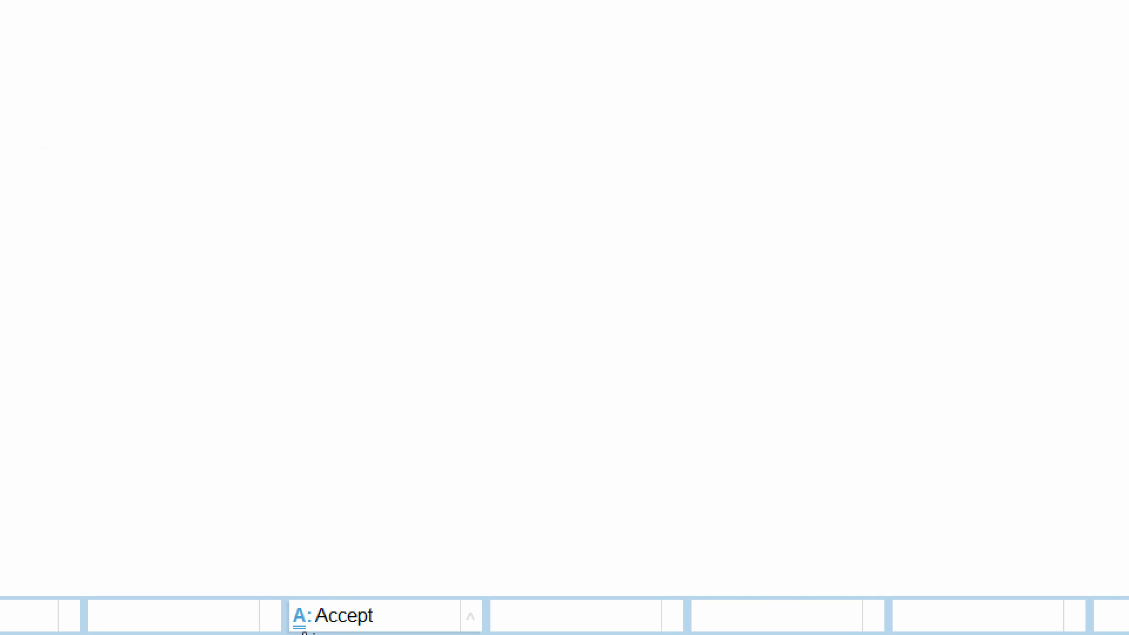
pyautogui.hotkey('ctrl', 'a')
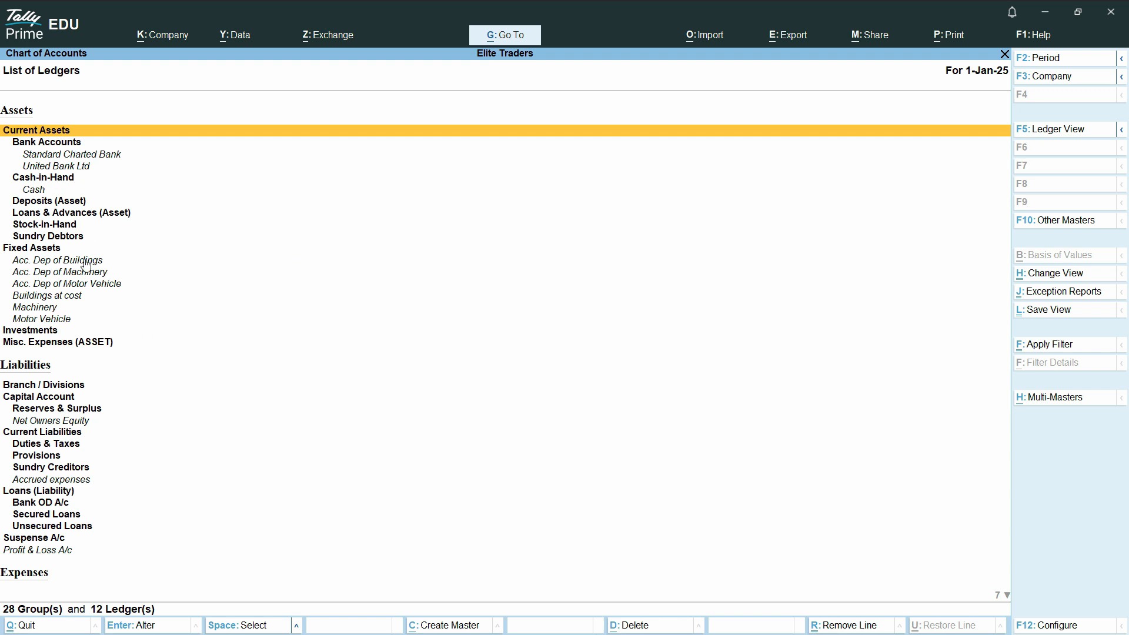
pyautogui.press('Escape')
pyautogui.press('Escape')
pyautogui.press('Escape')
pyautogui.press('Escape')
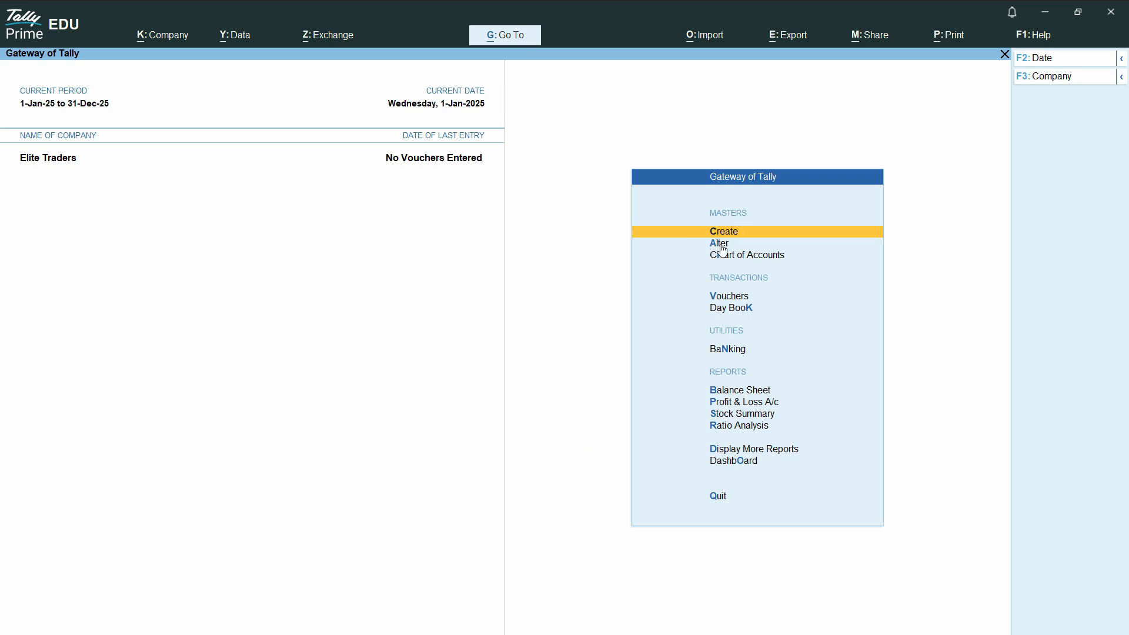
# Review the list of created ledgers under Alter, then return to the Gateway.
pyautogui.click(722, 246)
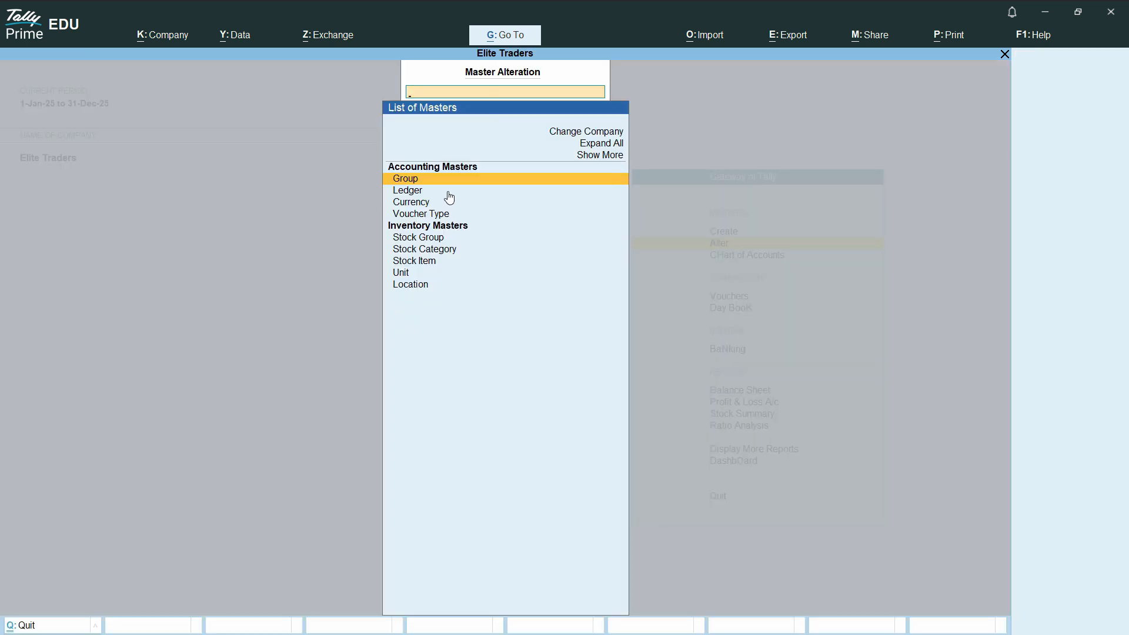
pyautogui.click(406, 191)
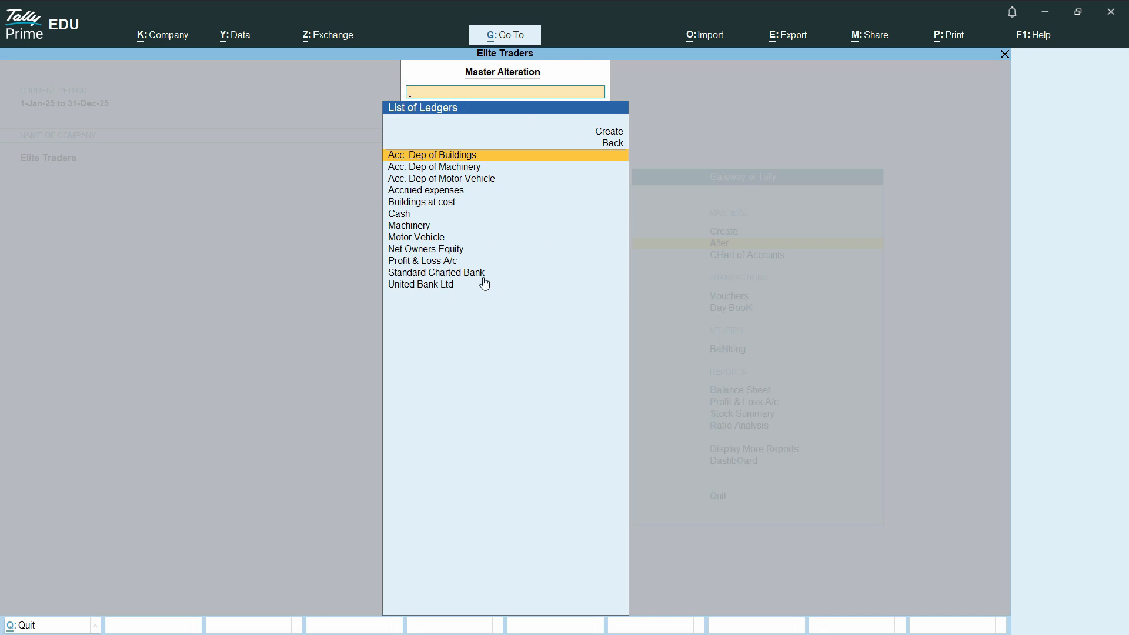
pyautogui.press('Escape')
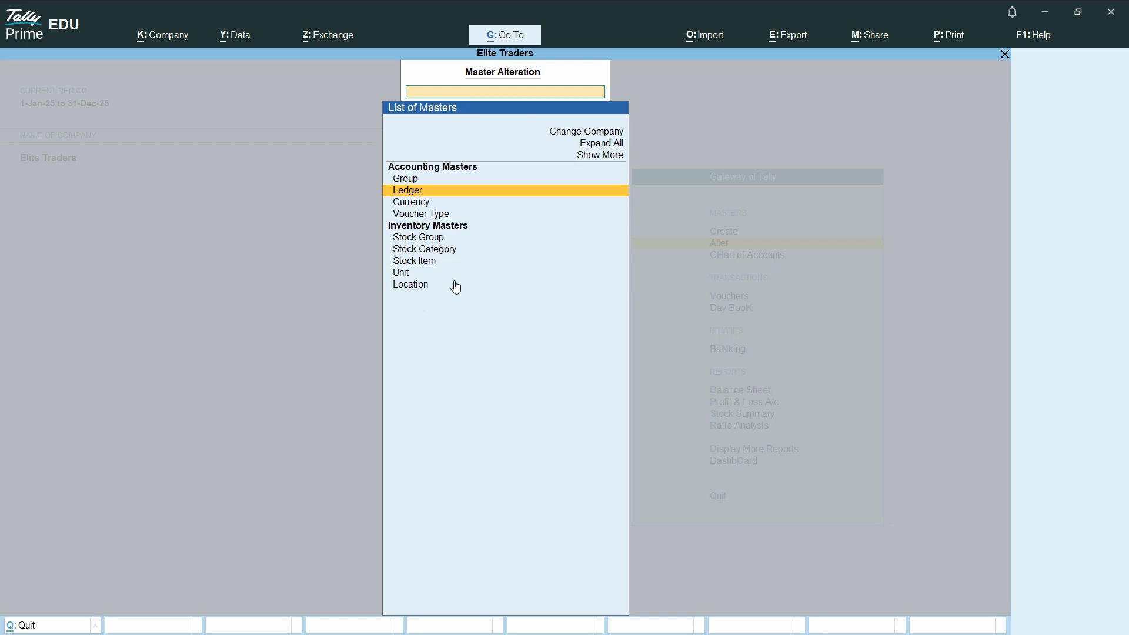
pyautogui.press('Escape')
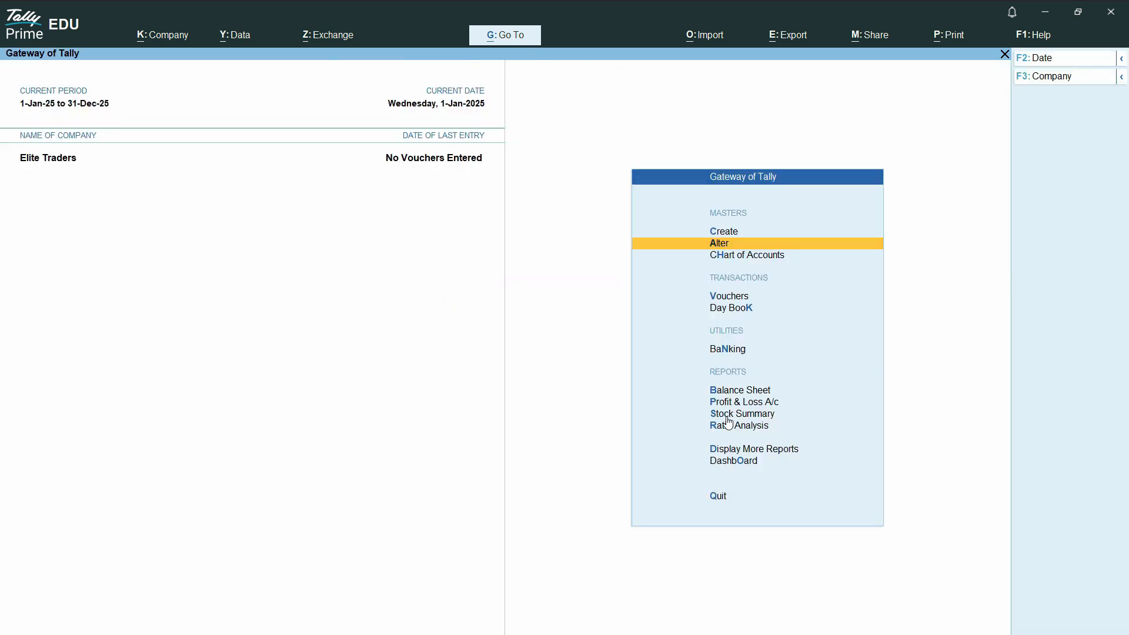
# Open the Trial Balance in detailed view and compare its ledger balances with the PDF balance list.
pyautogui.click(755, 451)
pyautogui.click(738, 271)
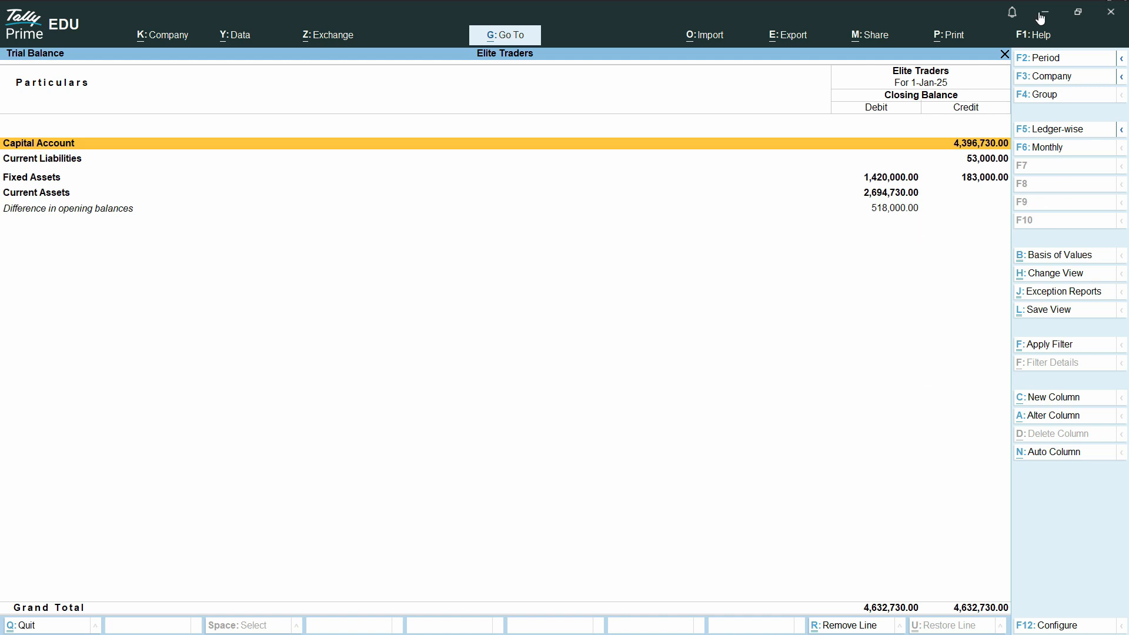
pyautogui.hotkey('alt', 'F5')
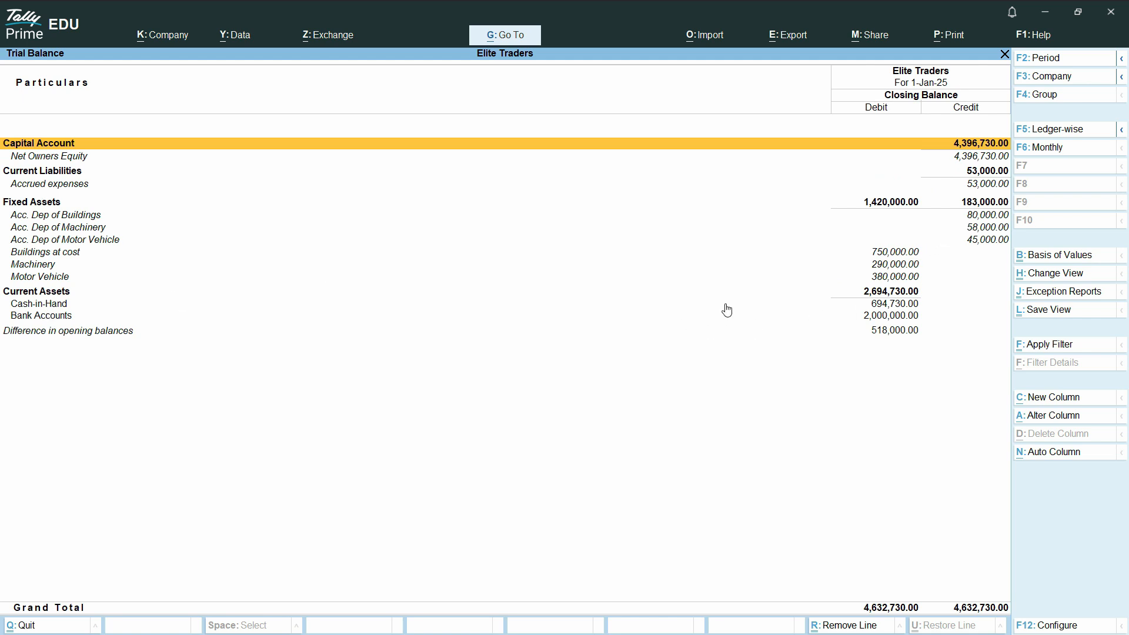
pyautogui.hotkey('alt', 'Tab')
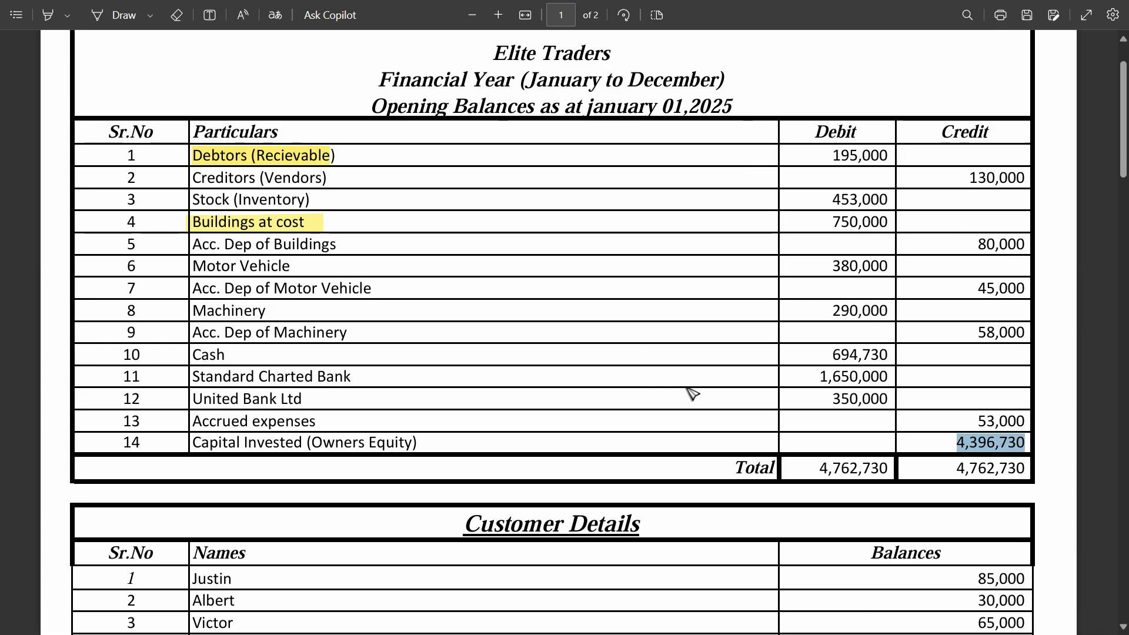